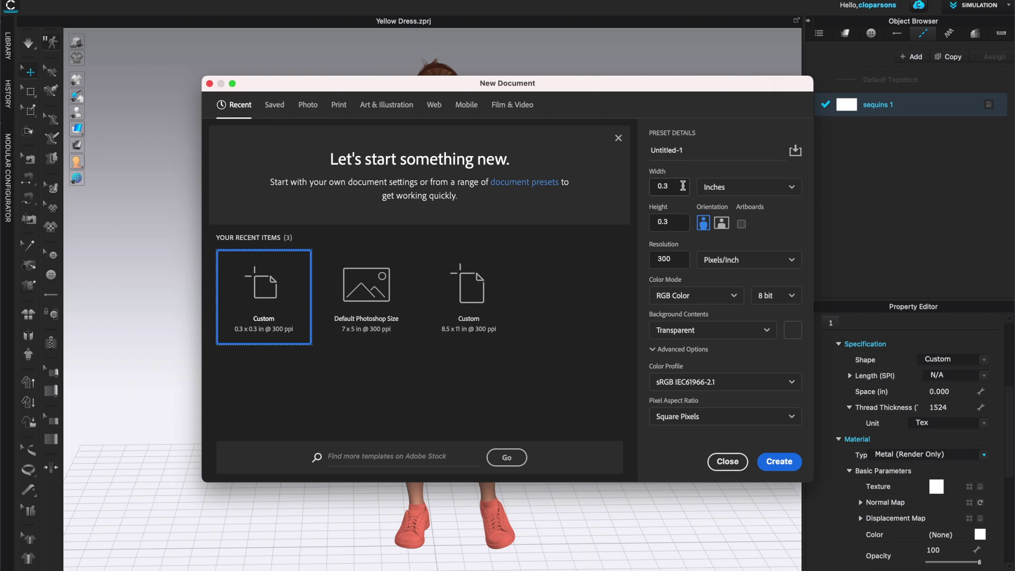
Create a new 0.3 by 0.3 inch document at 300 pixels/inch with transparent background contents.
double_click(662, 187)
double_click(656, 186)
type("0.3")
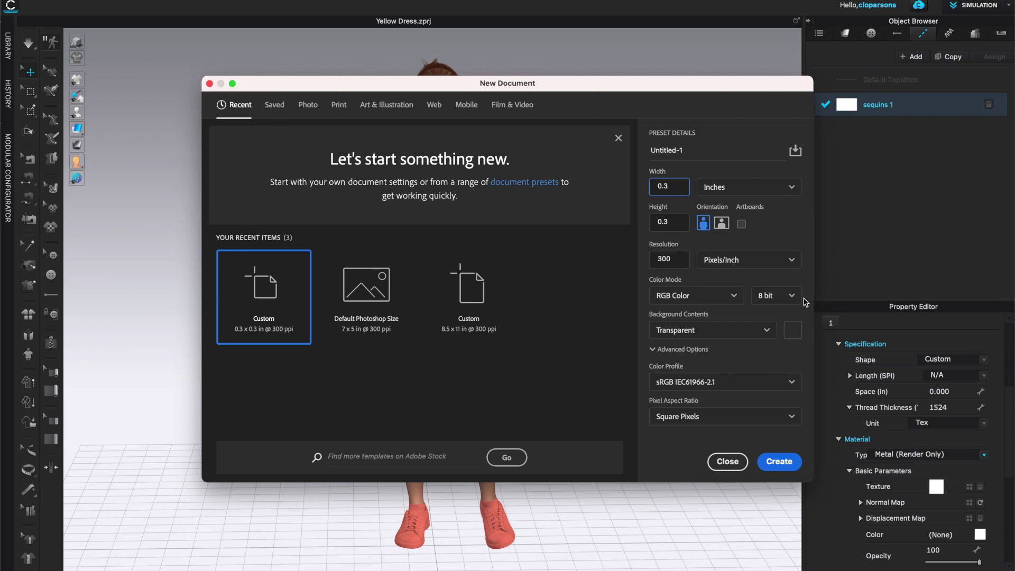
left_click(766, 333)
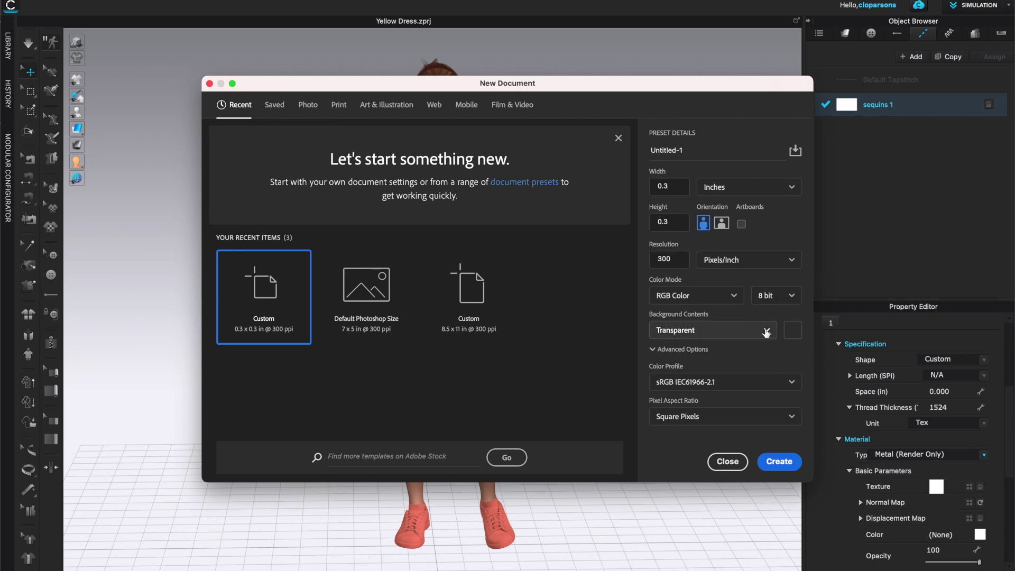
left_click(695, 409)
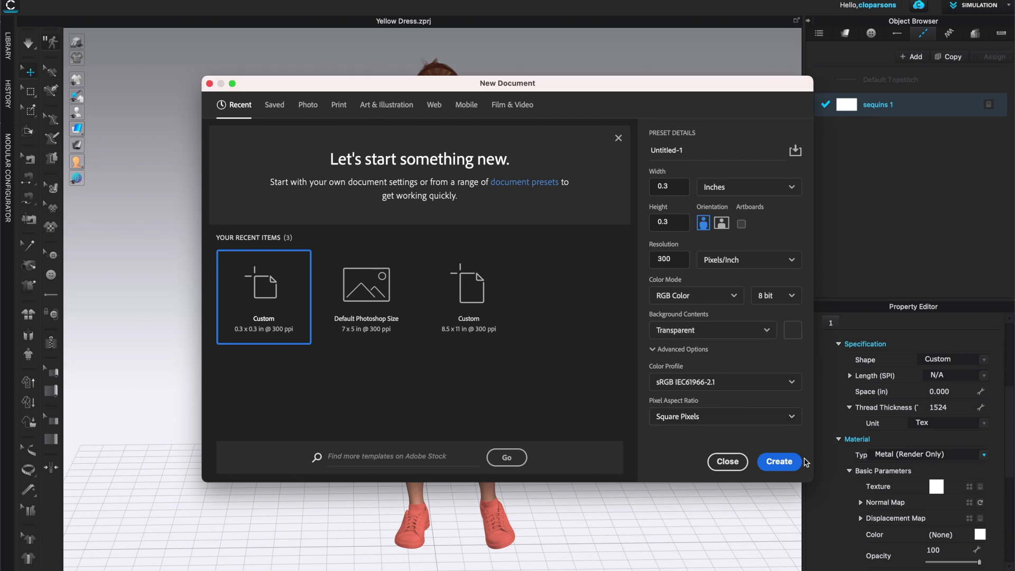
left_click(788, 460)
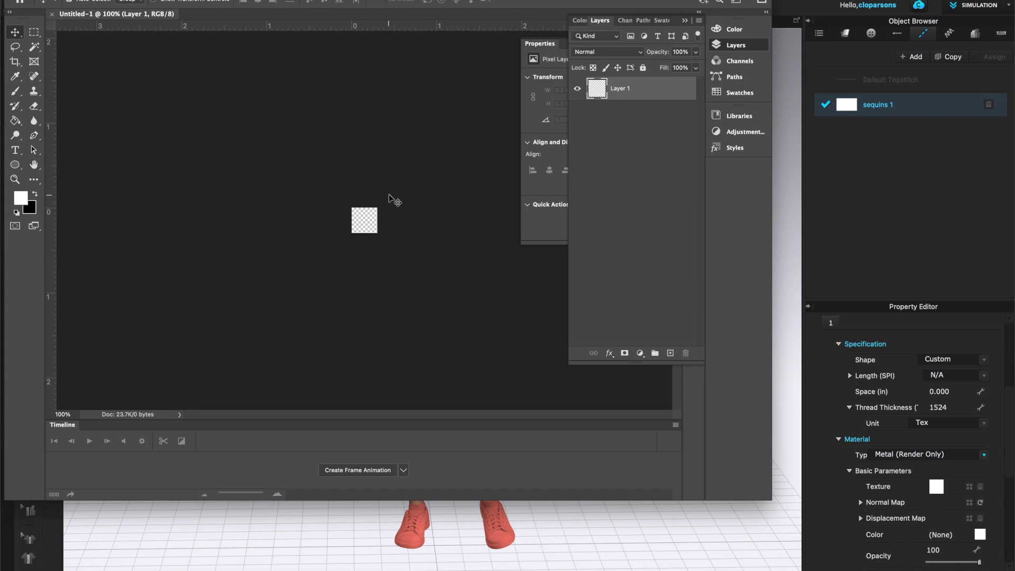
Draw a white circle about 0.283 in in diameter with the Ellipse Tool, nearly filling the canvas.
key("super+equal")
key("super+equal")
key("super+equal")
key("super+equal")
key("super+equal")
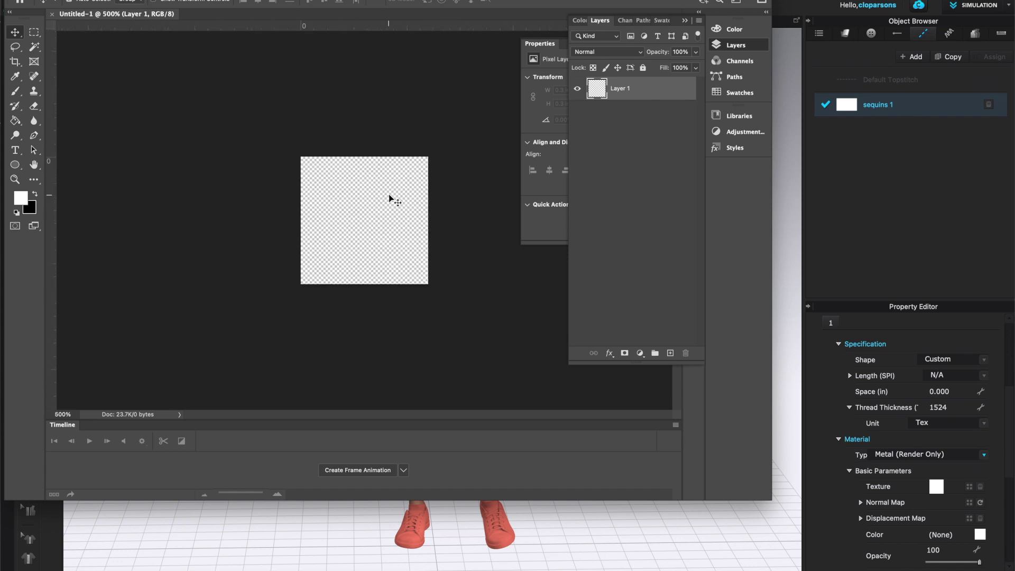
key("super+equal")
key("shift+u")
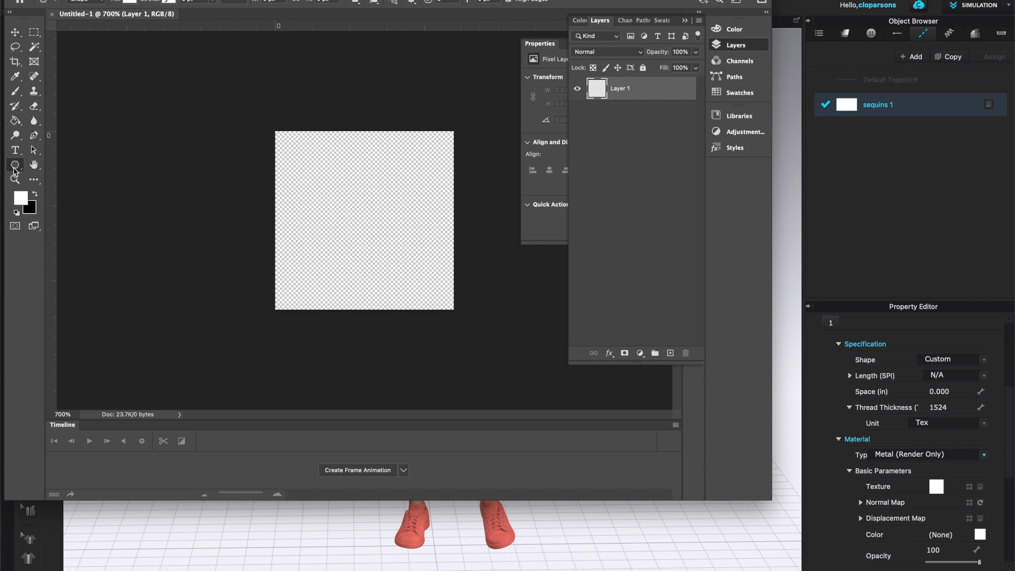
left_click(15, 165)
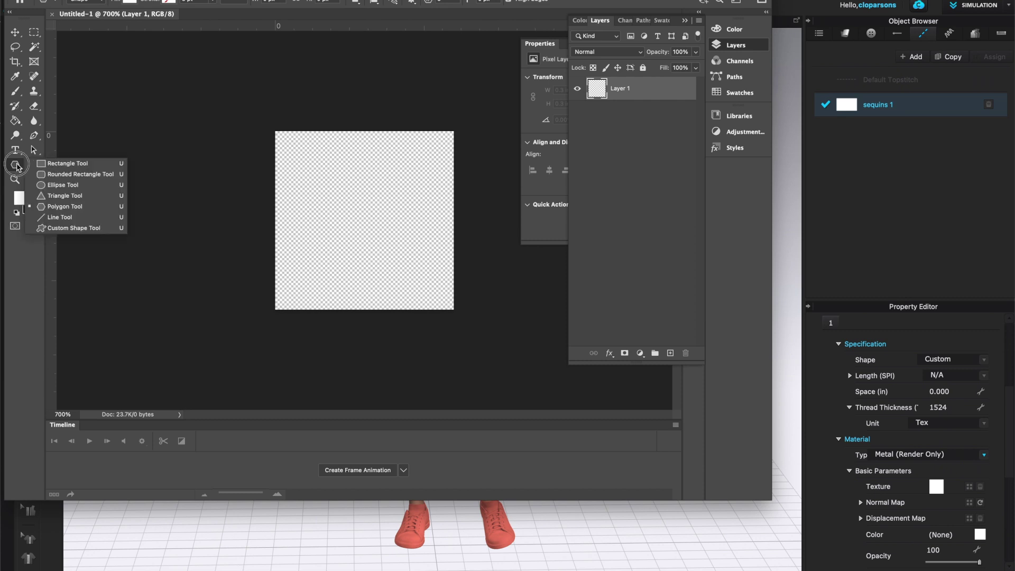
left_click(88, 186)
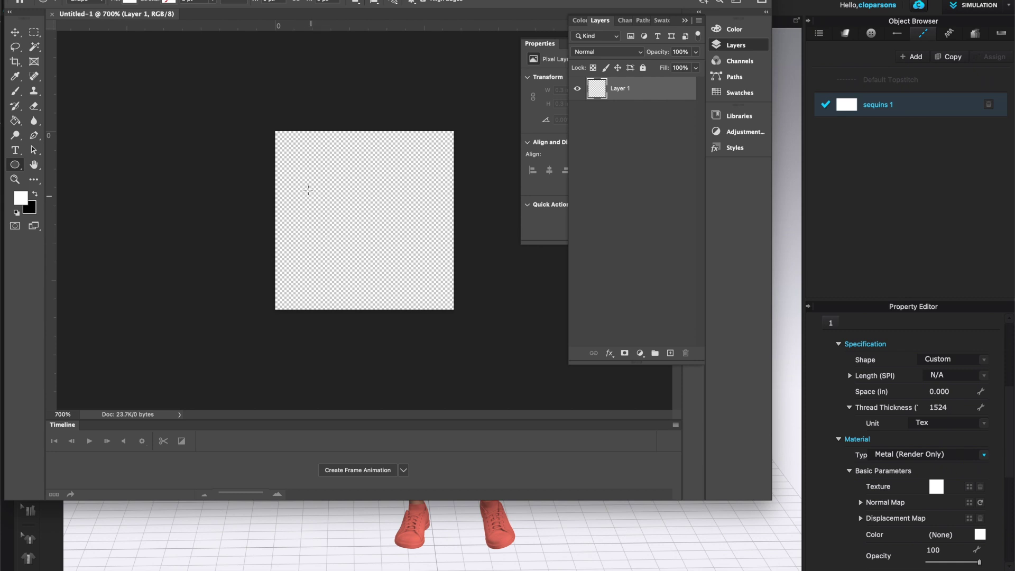
left_click_drag(280, 137, 450, 335)
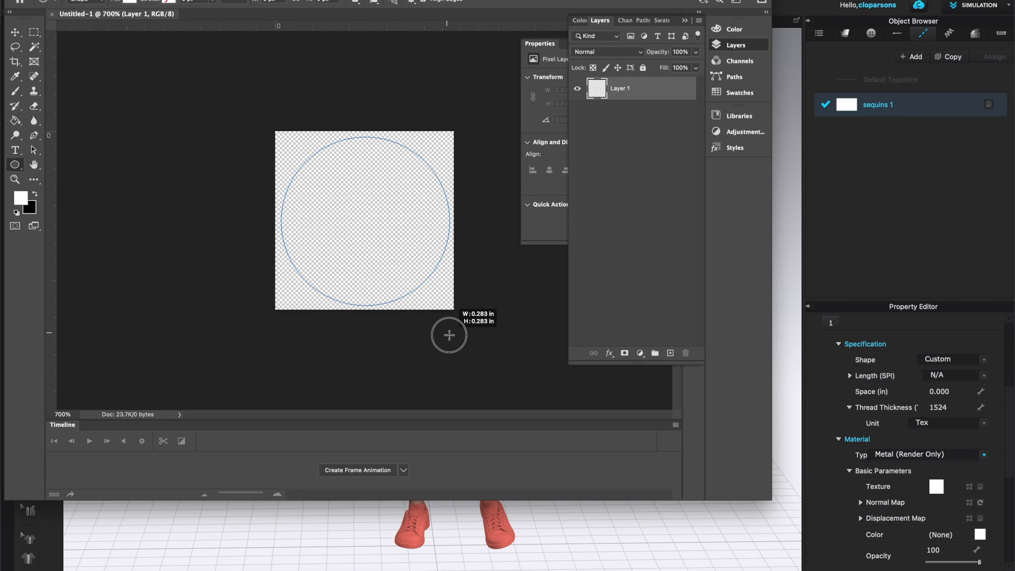
left_click_drag(450, 335, 450, 335)
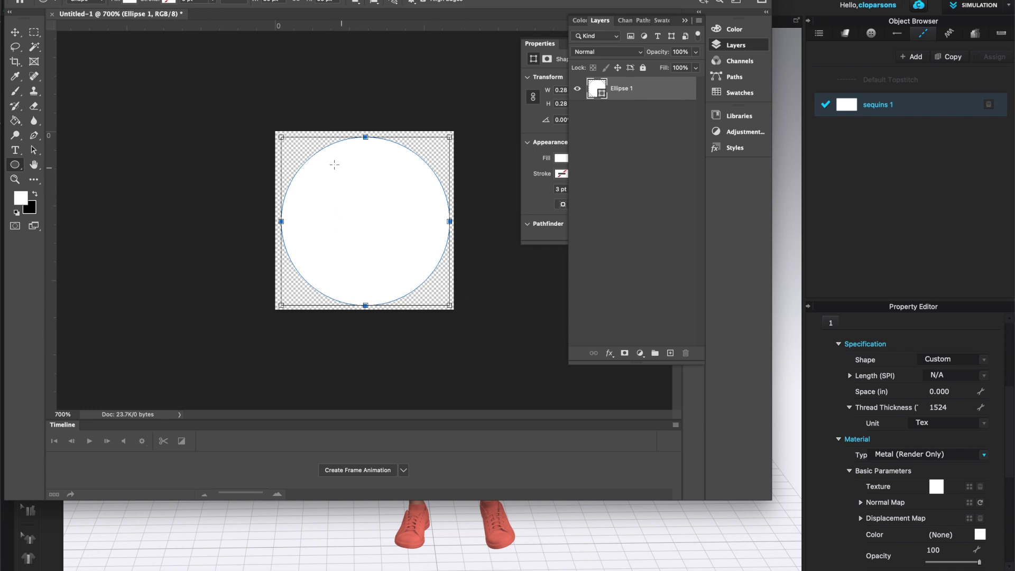
Enlarge the circle slightly toward the canvas's upper-left corner to about 0.286 in and finish the shape.
left_click_drag(283, 139, 281, 135)
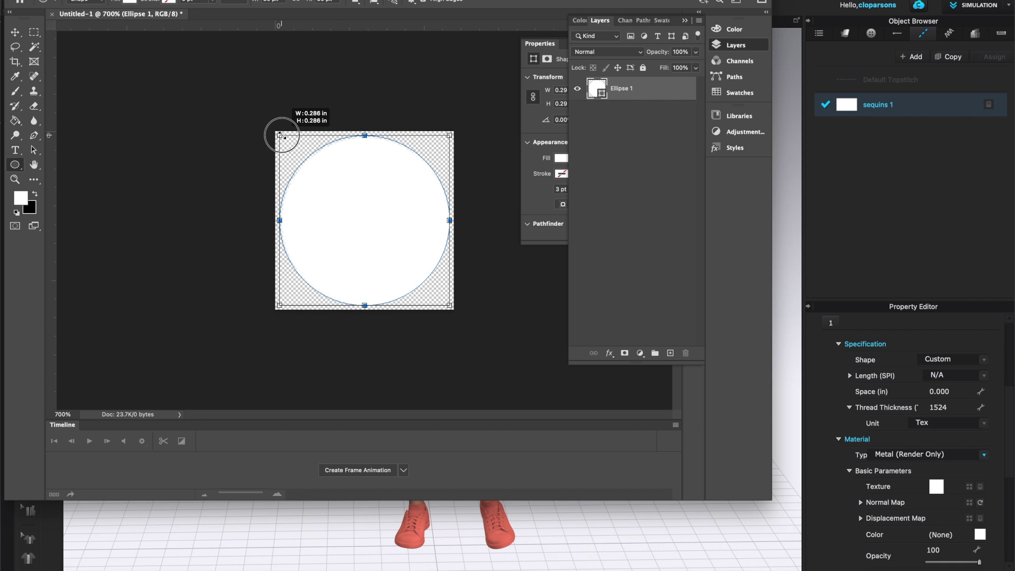
left_click_drag(282, 136, 282, 135)
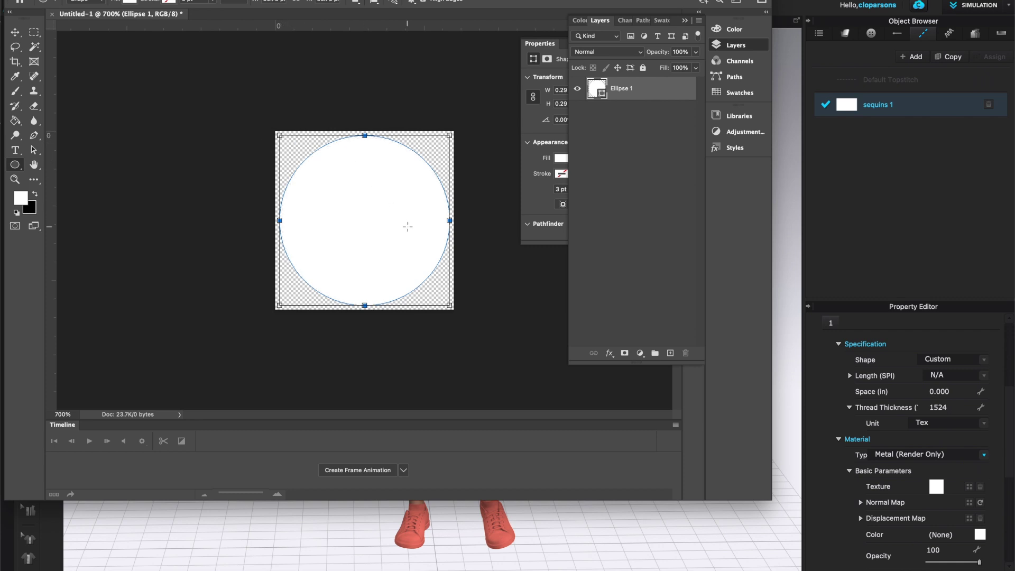
key("Return")
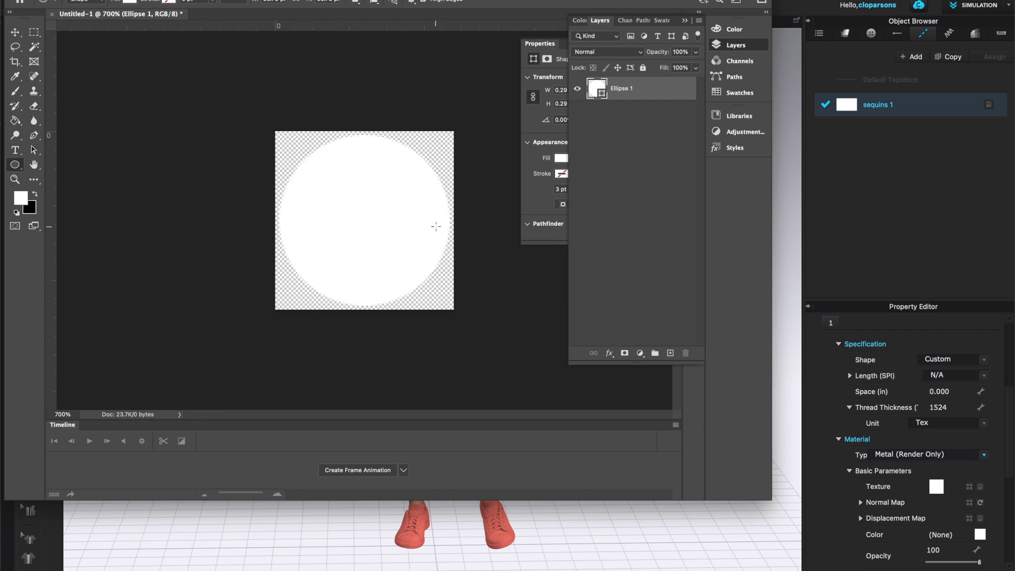
Start saving the document on the computer, choosing the Desktop location and the file name Sequins_1.
key("super+s")
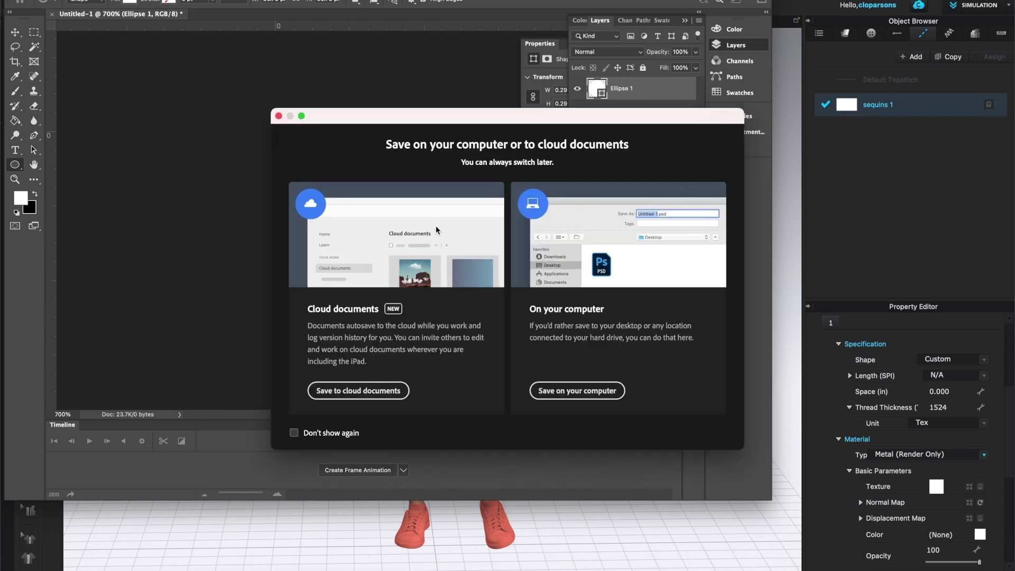
left_click(587, 391)
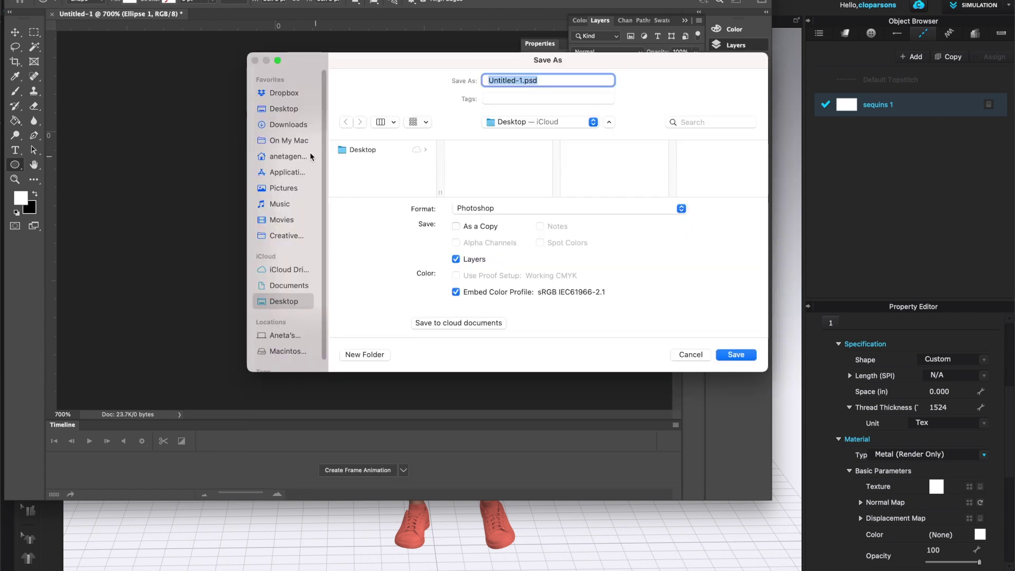
left_click(285, 109)
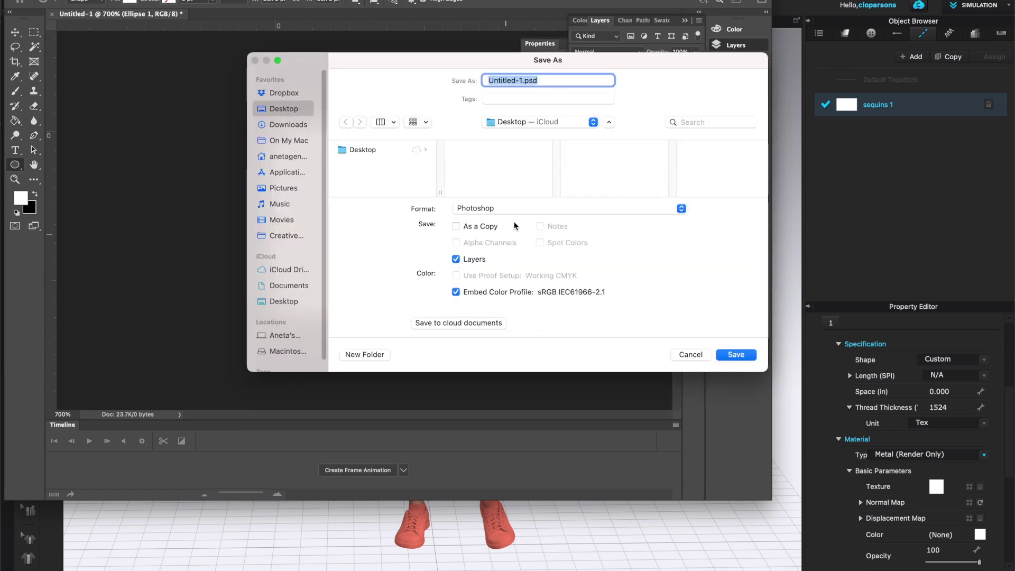
left_click(523, 80)
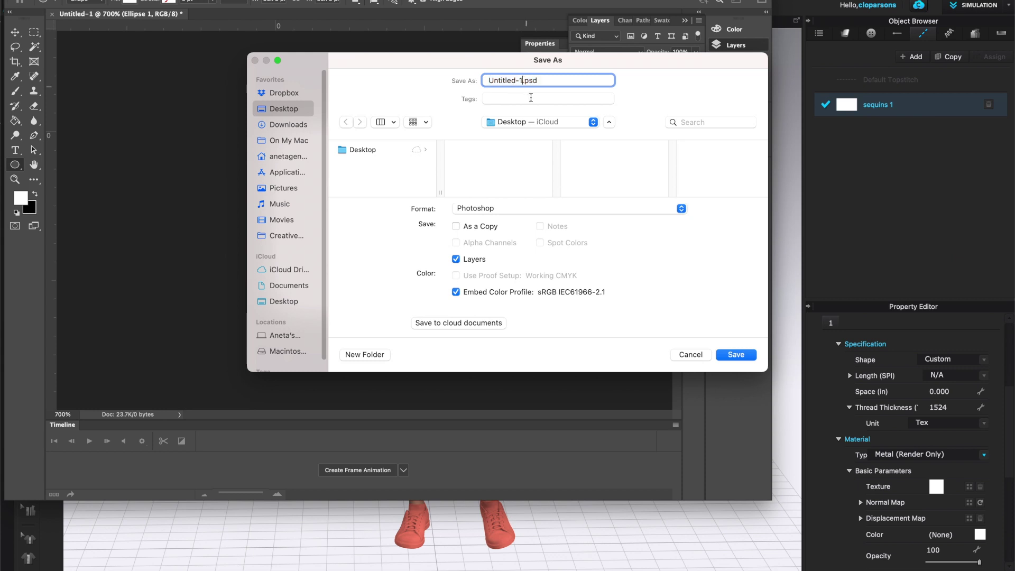
key("BackSpace")
key("BackSpace")
key("BackSpace")
key("BackSpace")
key("BackSpace")
key("BackSpace")
key("BackSpace")
key("BackSpace")
key("BackSpace")
key("BackSpace")
type("Sequins_1")
Save the file as a PNG copy using the large file size (fastest saving) option.
left_click(682, 209)
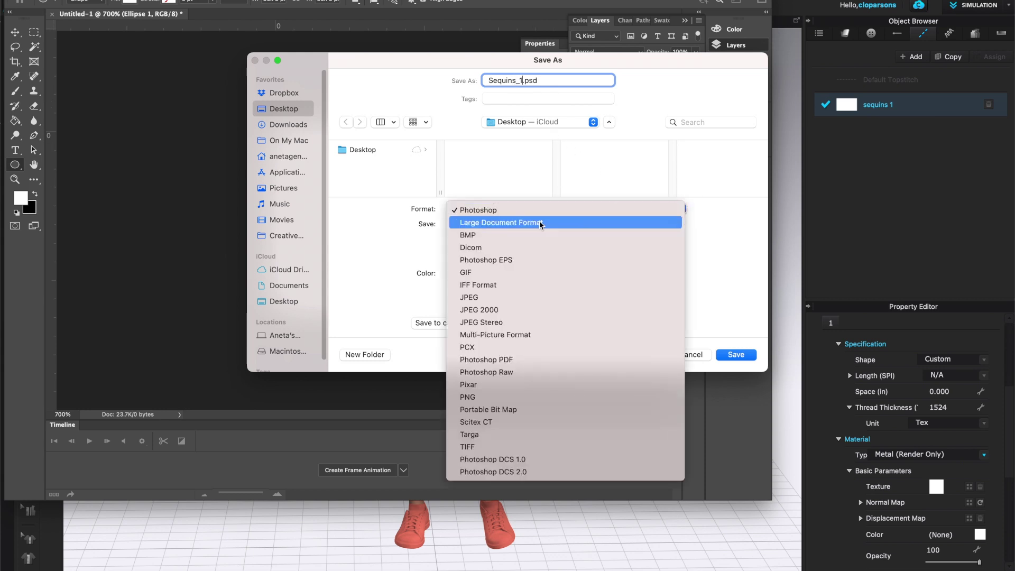
left_click(525, 398)
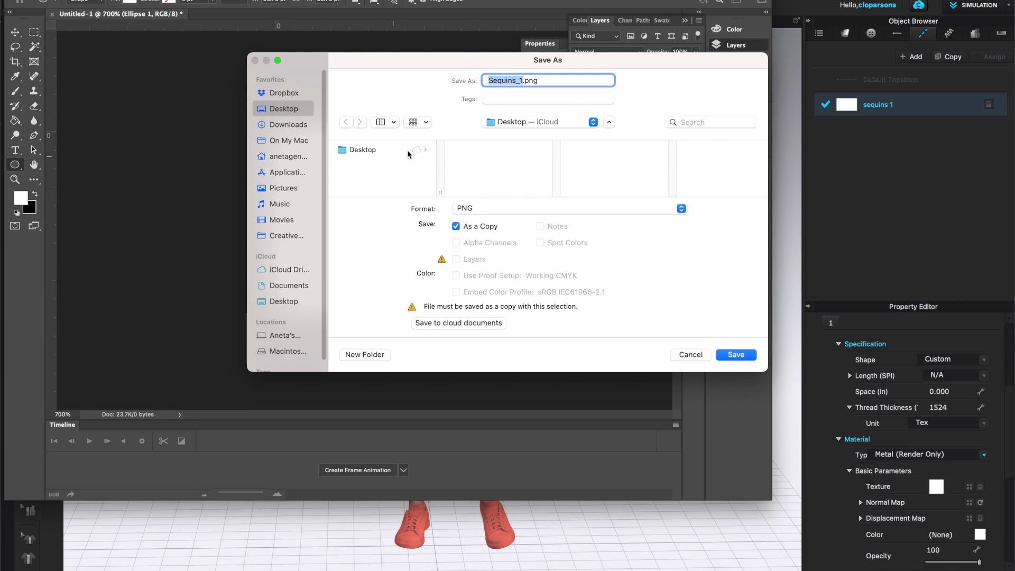
left_click(737, 356)
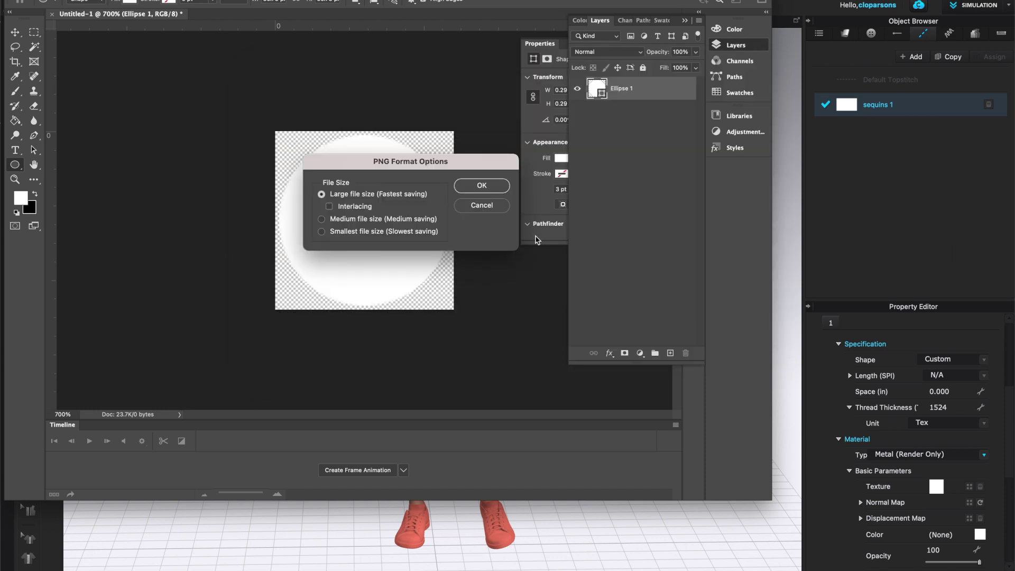
left_click(489, 188)
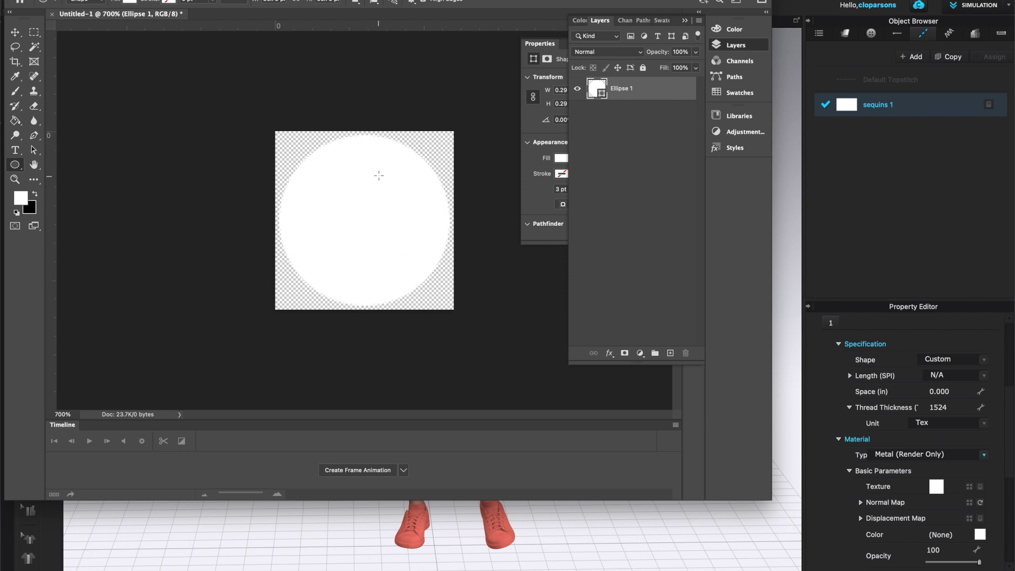
Switch to CLO, delete the existing sequins 1 topstitch and add a new topstitch in its place.
key("super+Tab")
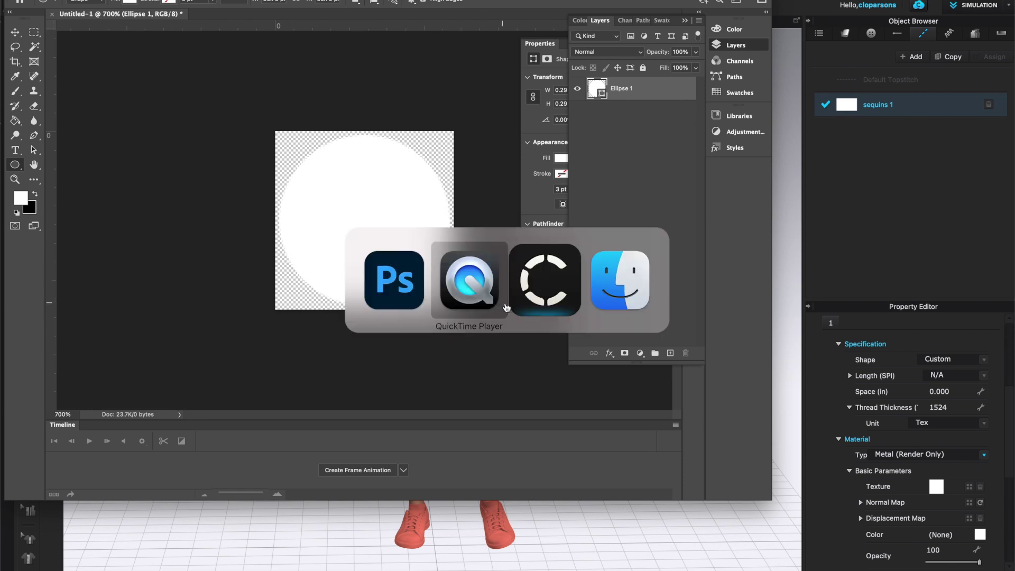
left_click(534, 294)
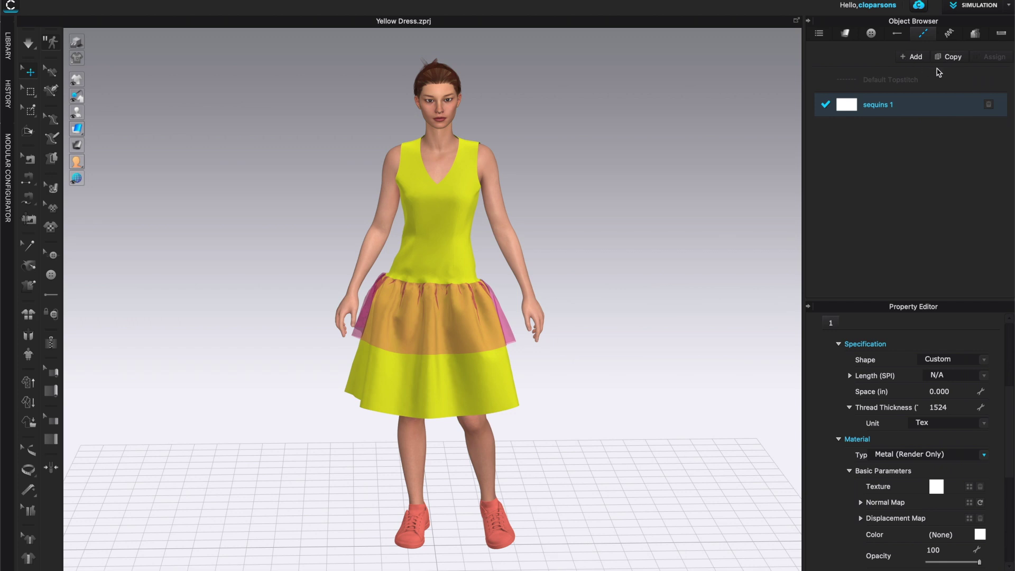
left_click(898, 33)
left_click(924, 34)
left_click(989, 106)
left_click(981, 111)
left_click(915, 57)
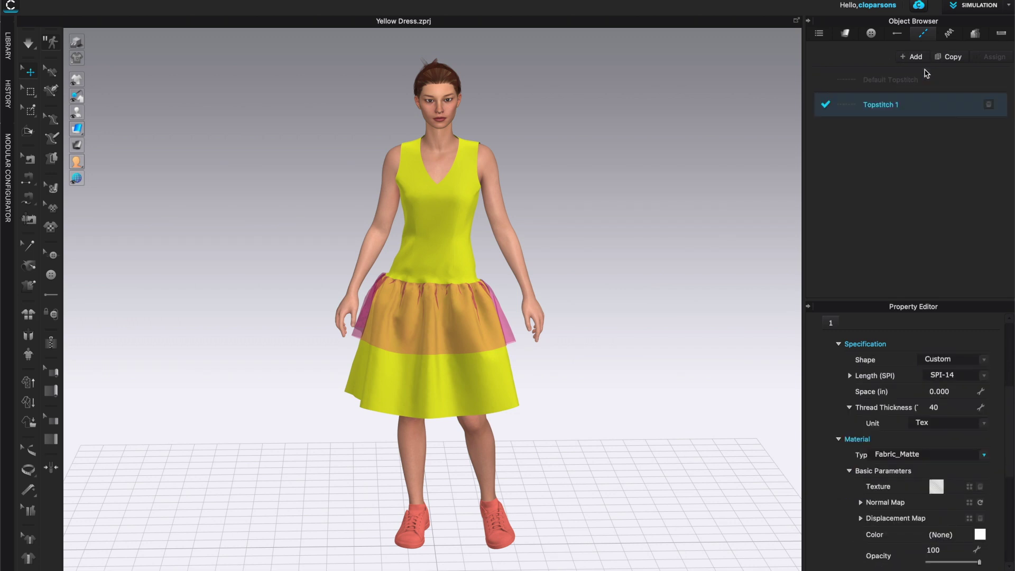
right_click(893, 107)
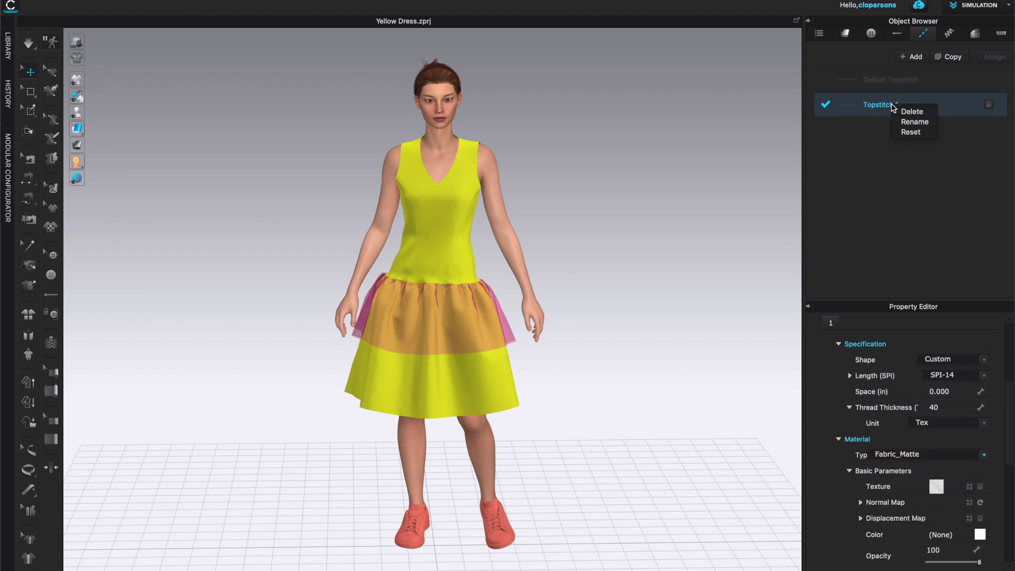
left_click(919, 125)
left_click(924, 34)
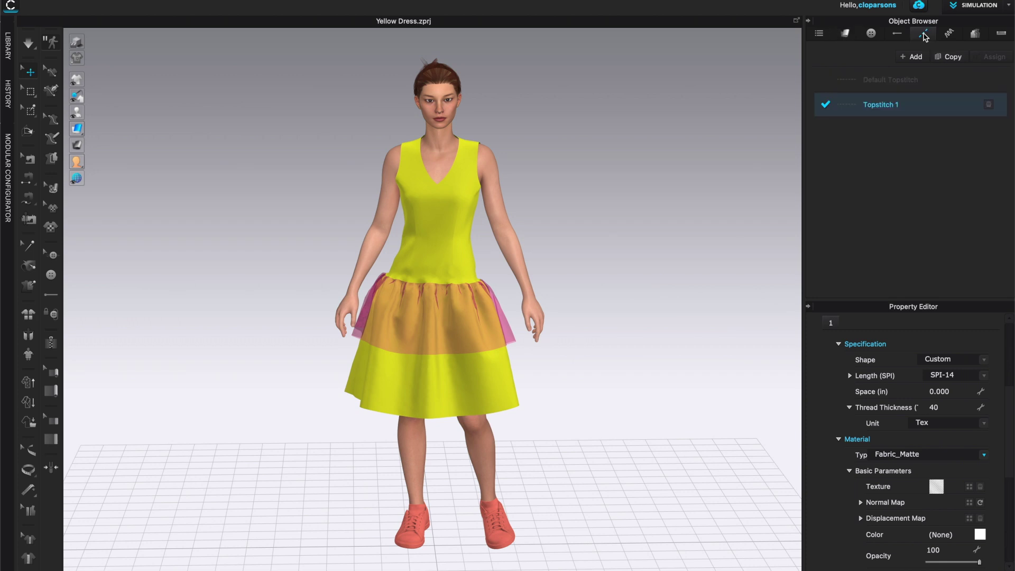
left_click(897, 109)
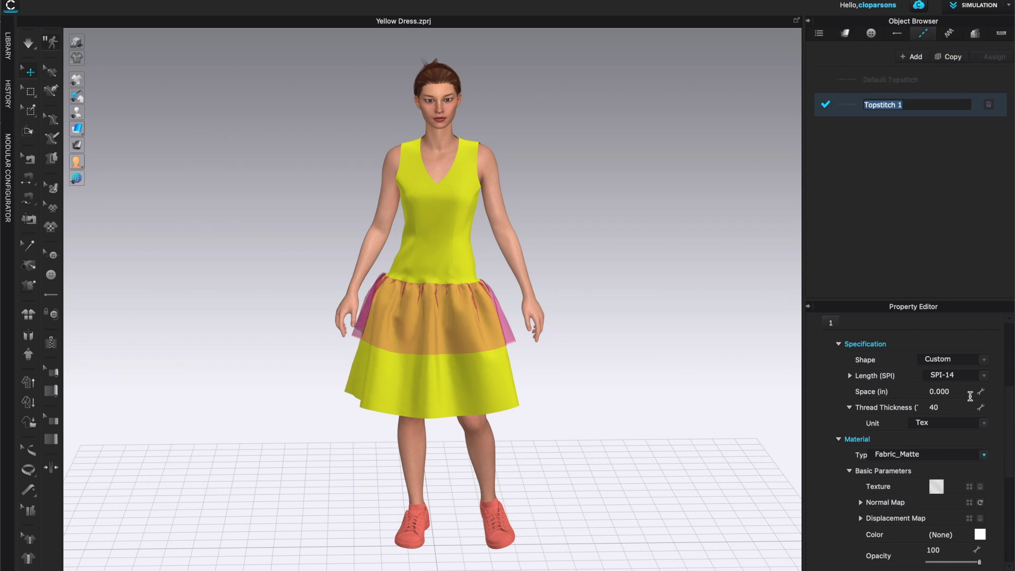
Rename the new topstitch Sequins 1 and change its type to Texture.
scroll(965, 388, "up", 5)
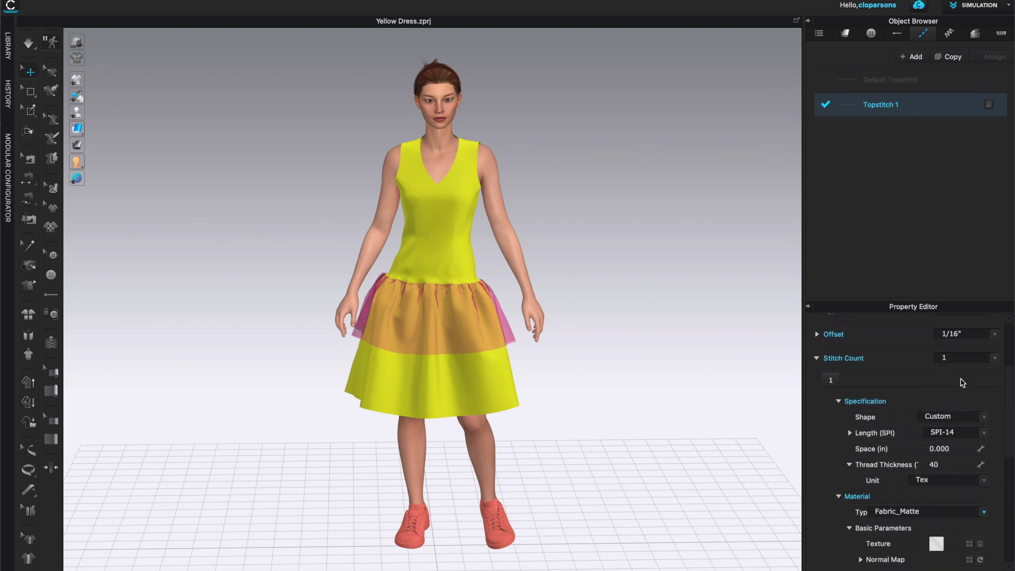
scroll(1005, 370, "up", 4)
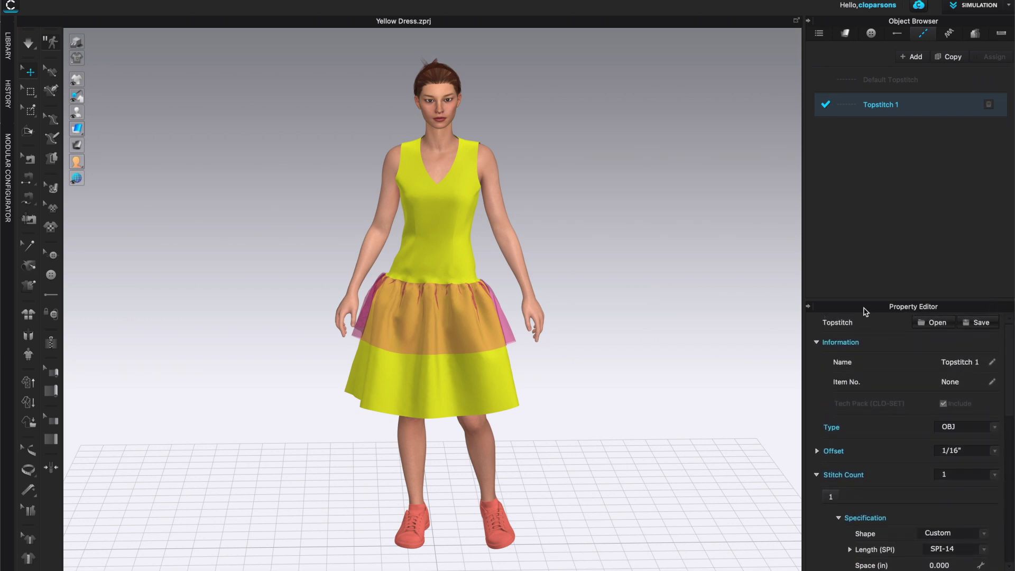
right_click(969, 365)
double_click(969, 364)
type("Sequins1")
key("Return")
left_click(994, 431)
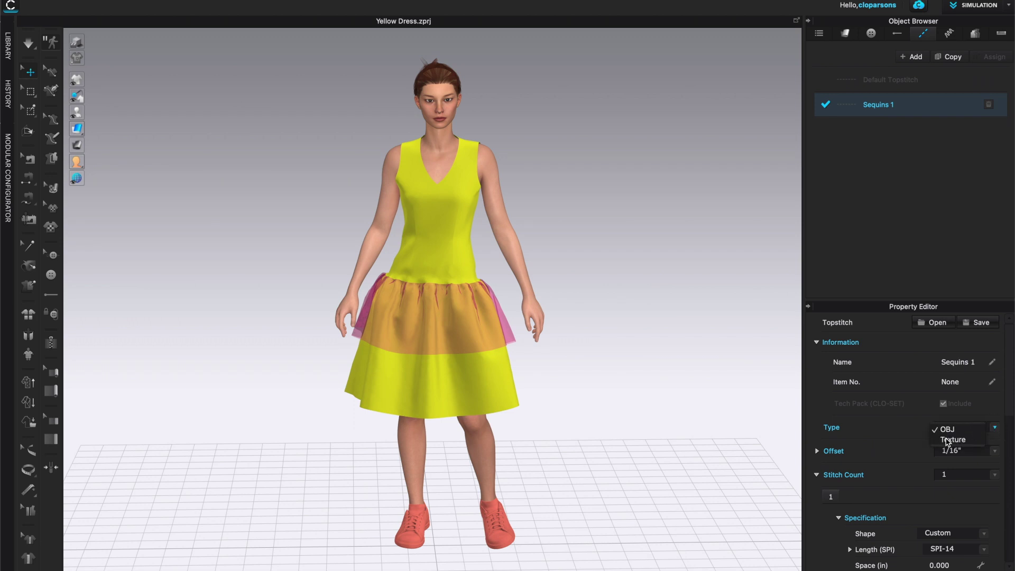
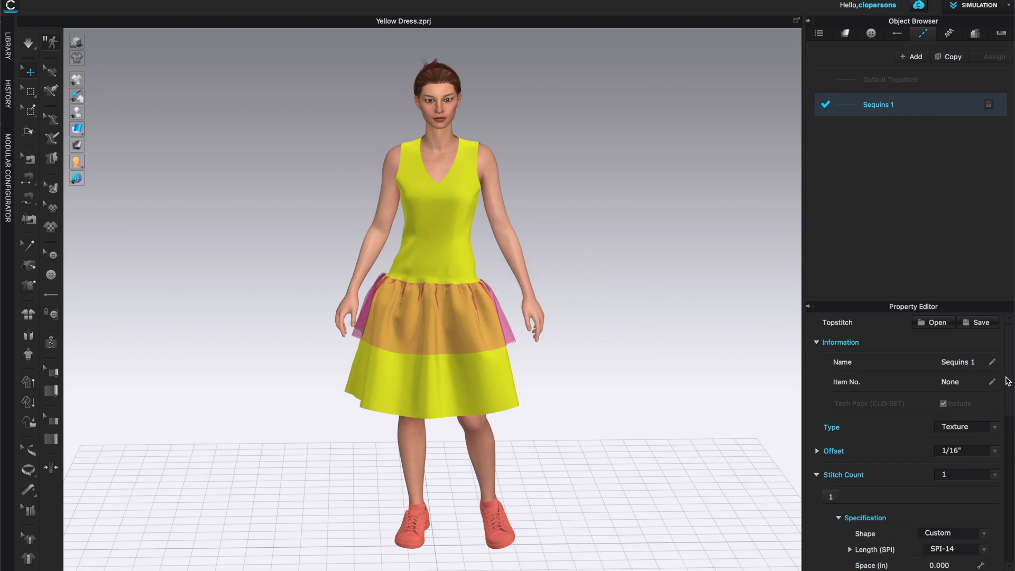
Set the stitch length of the Sequins 1 topstitch to SPI-4.
left_click_drag(1010, 381, 1010, 411)
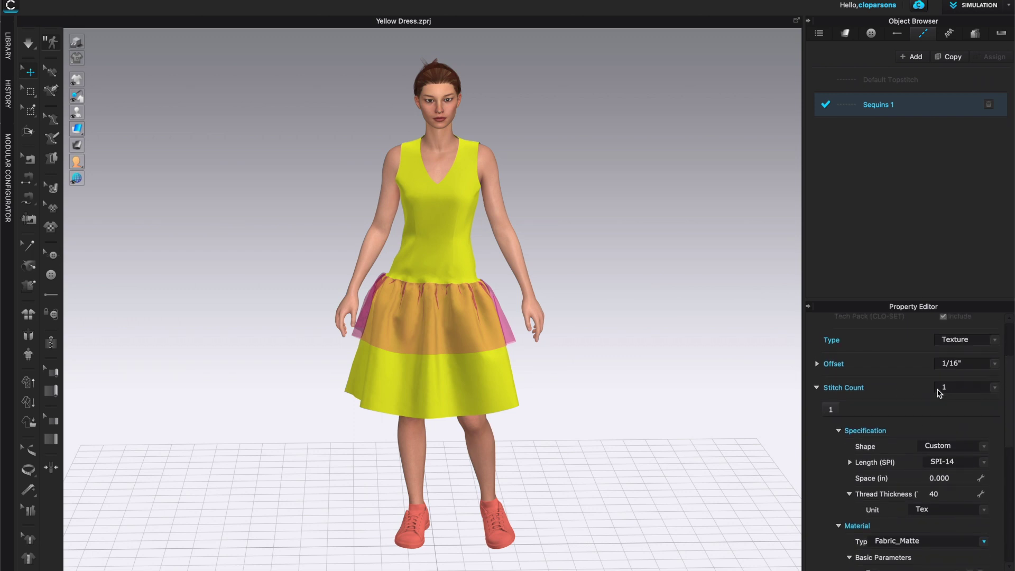
left_click_drag(1012, 385, 1012, 411)
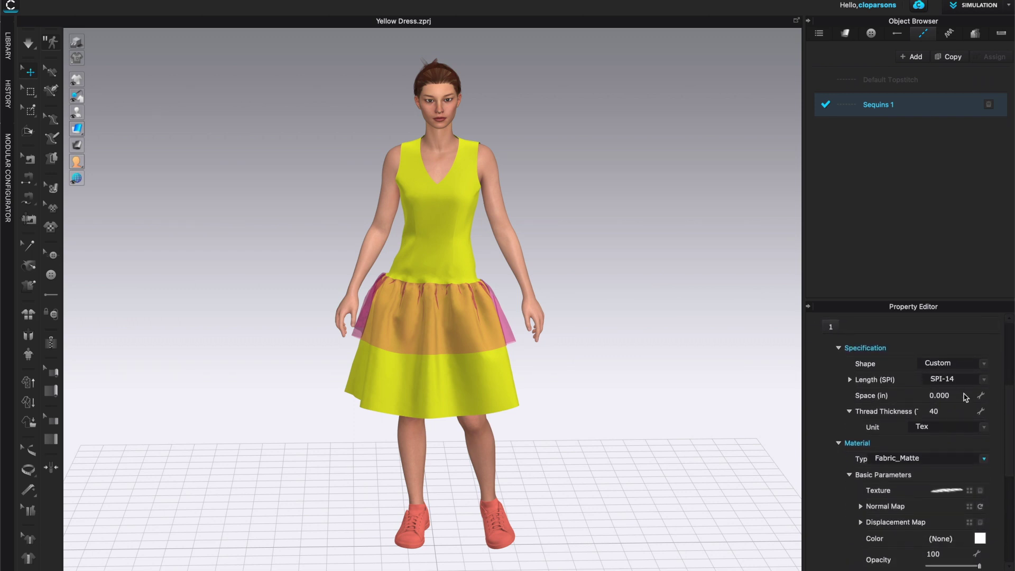
left_click(985, 380)
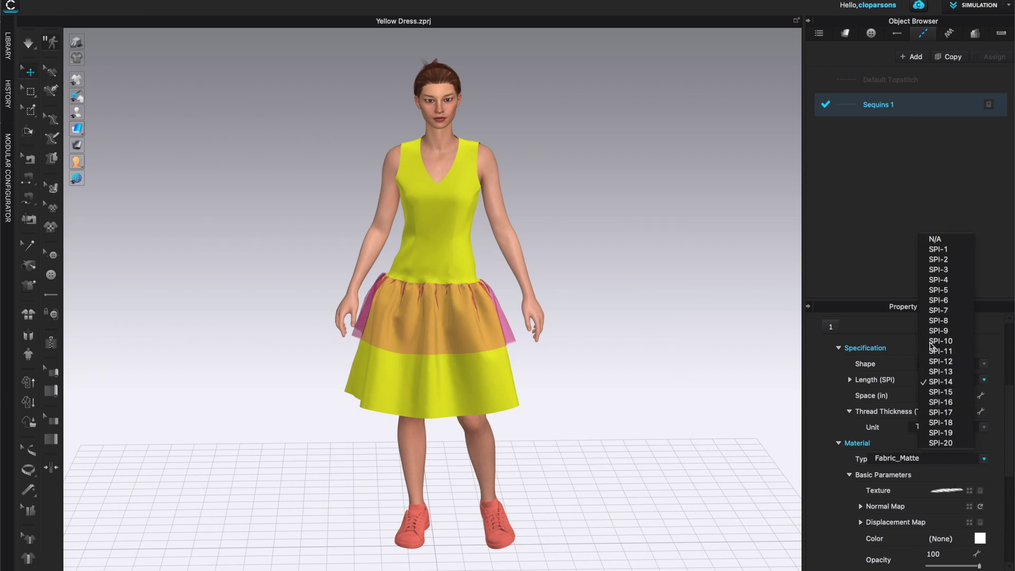
left_click(949, 262)
left_click(985, 381)
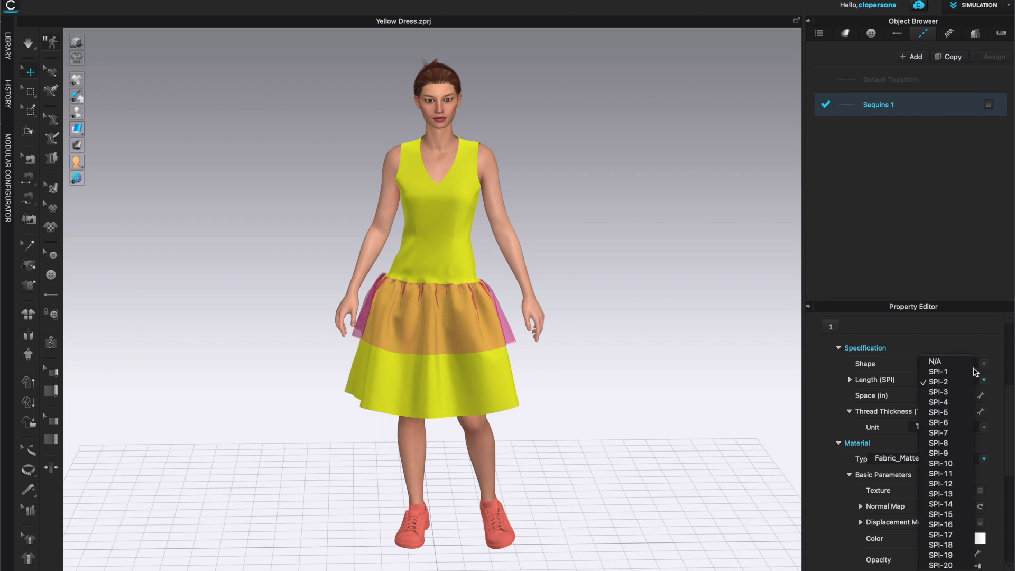
left_click(955, 404)
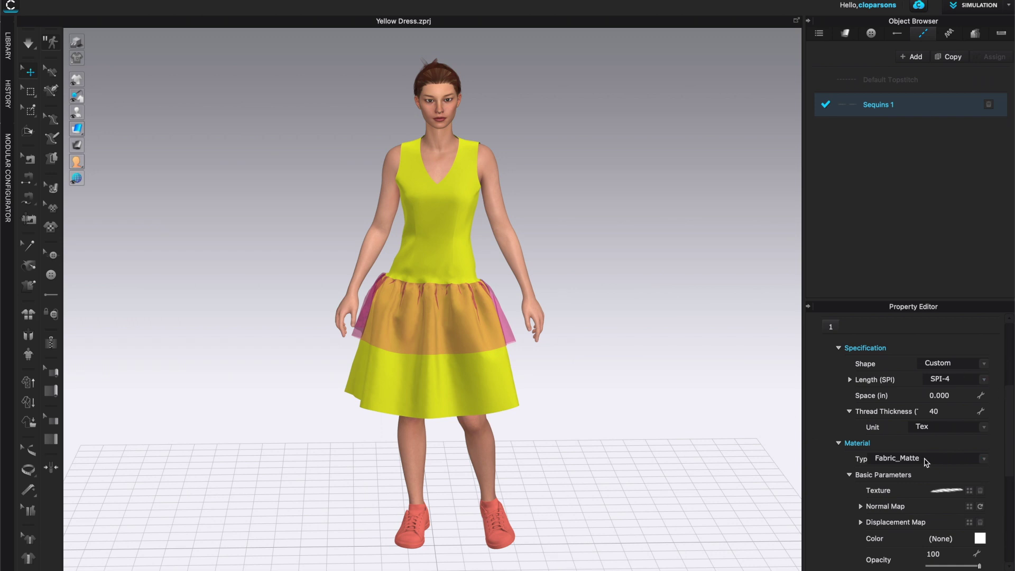
Change the material type of the Sequins 1 topstitch to Metal (Render Only).
left_click_drag(1010, 404, 1011, 416)
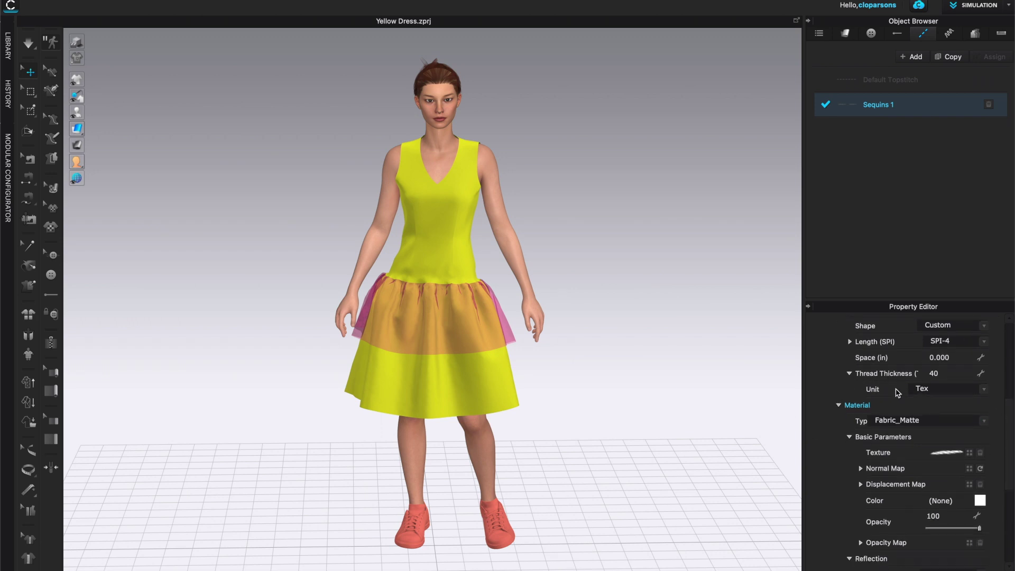
left_click(984, 424)
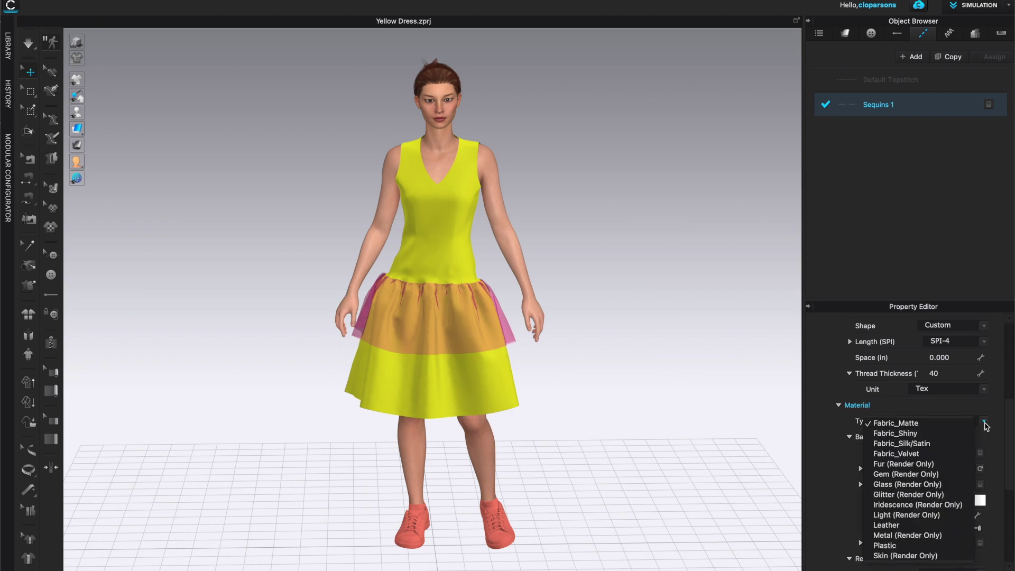
left_click(915, 538)
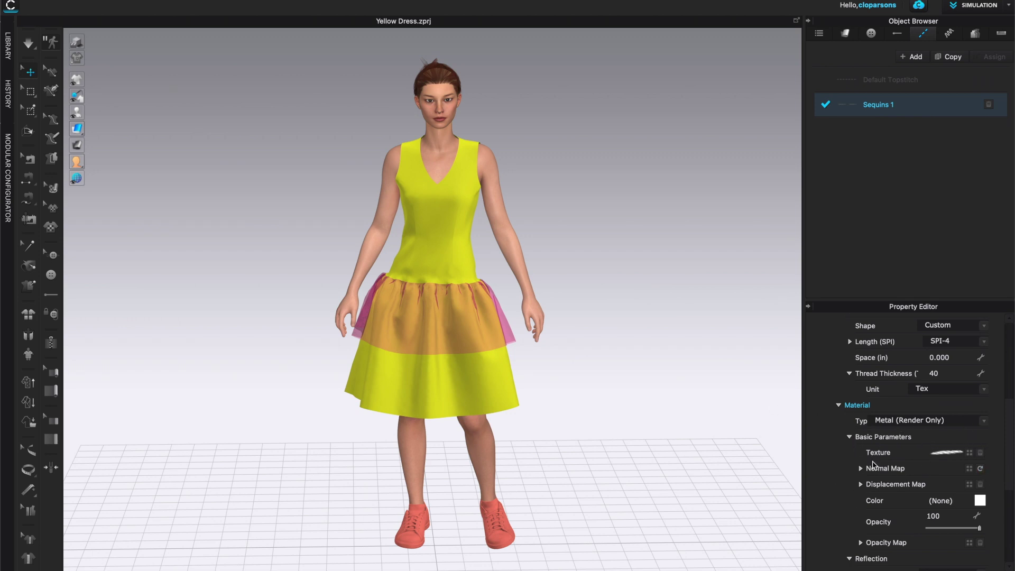
Load Sequins_1.png from the Desktop as the texture of the Sequins 1 topstitch.
left_click(850, 437)
left_click(850, 437)
left_click(971, 454)
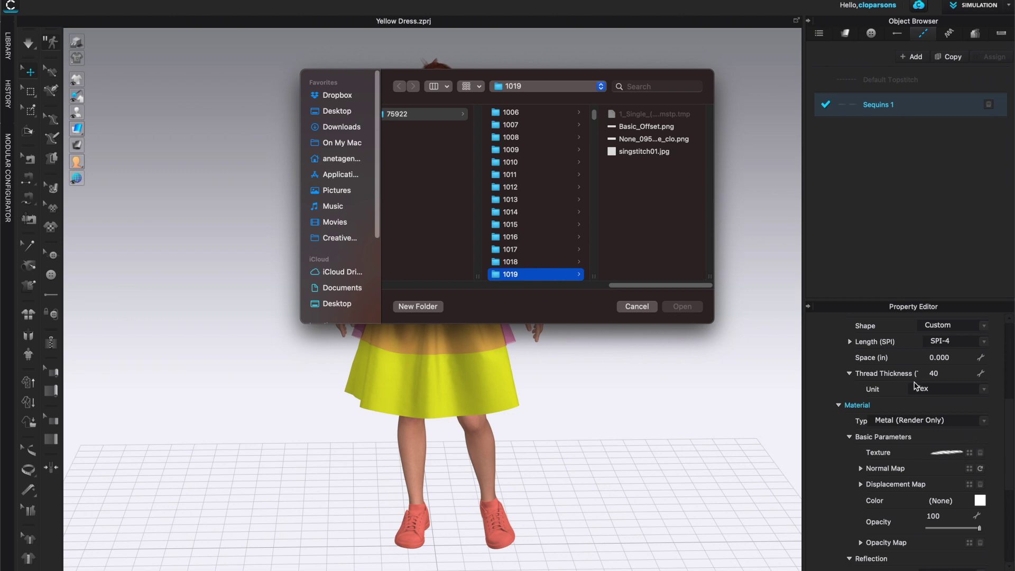
left_click(345, 111)
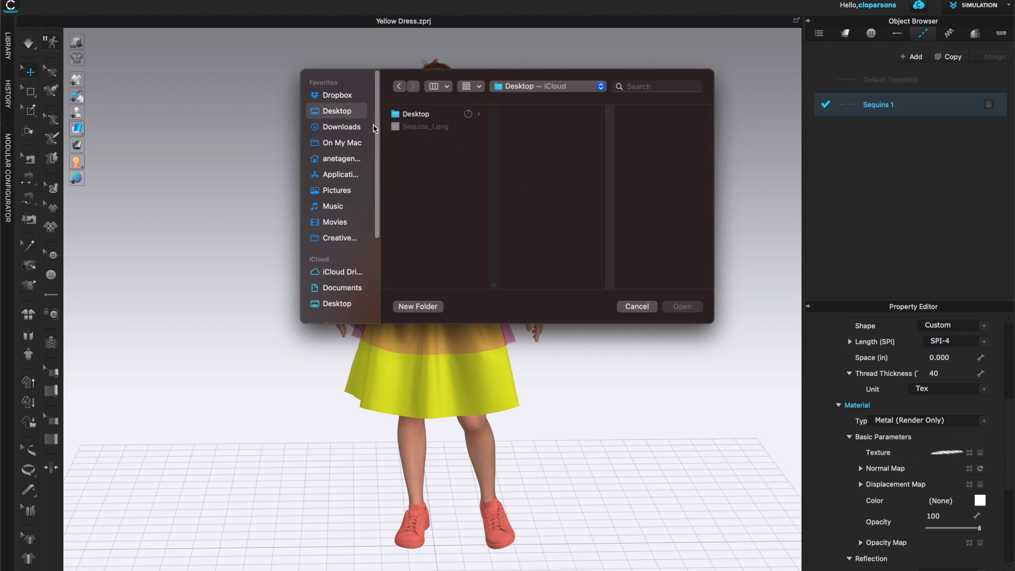
left_click(414, 130)
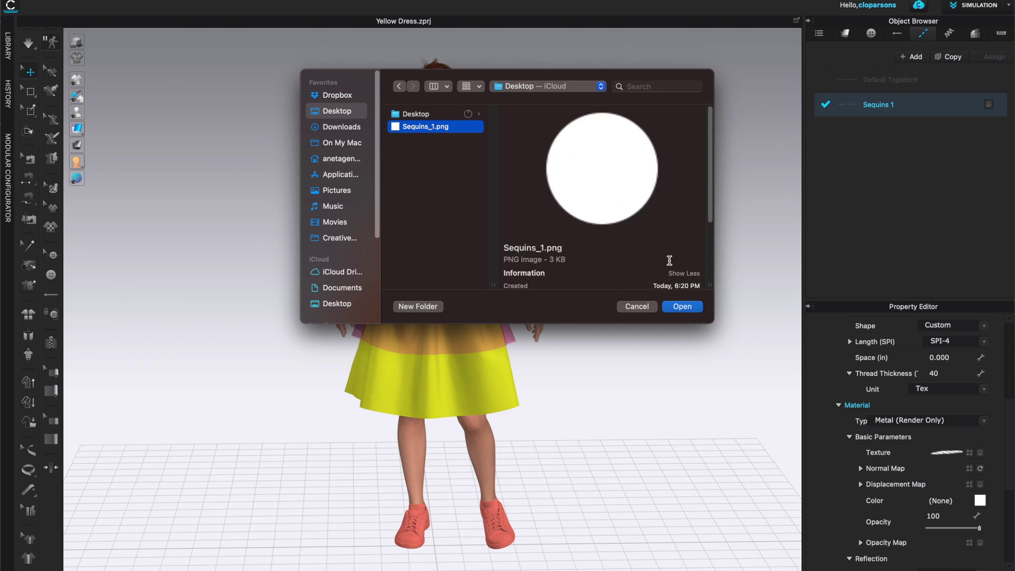
left_click(683, 308)
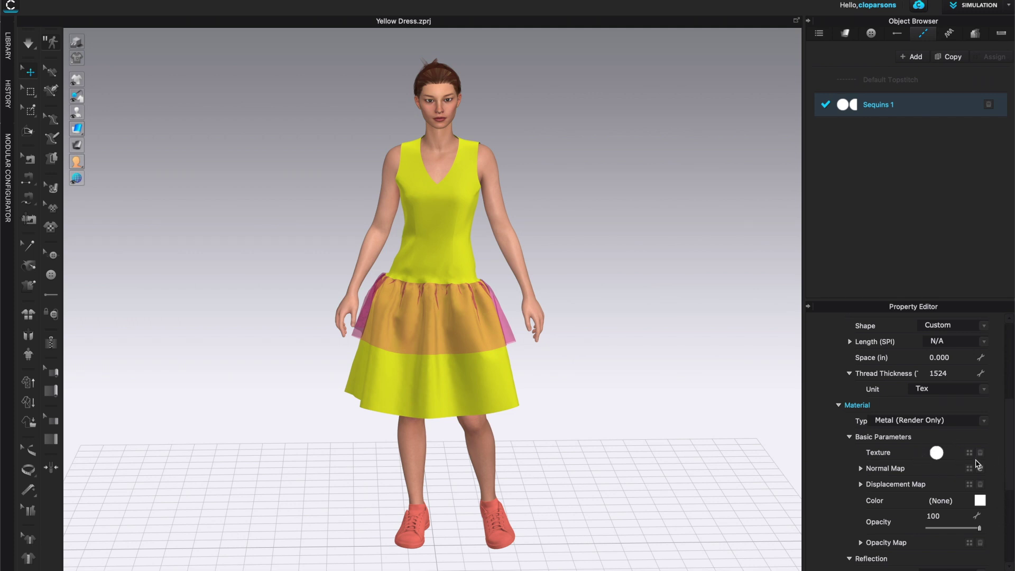
Set the Sequins 1 topstitch color to Mandevilla Red from the PANTONE FHI Polyester TSX palette.
scroll(1008, 415, "down", 3)
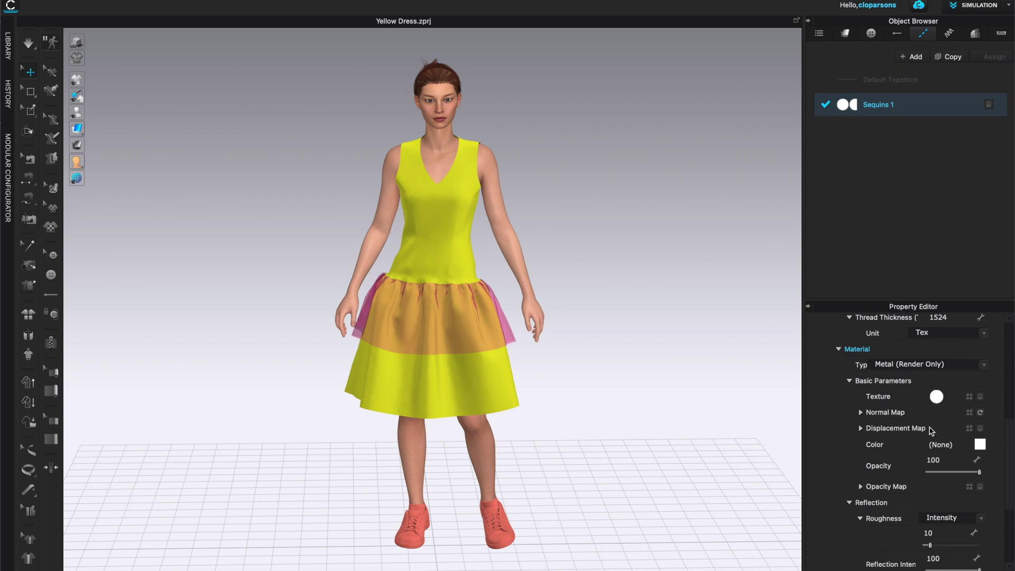
left_click(980, 446)
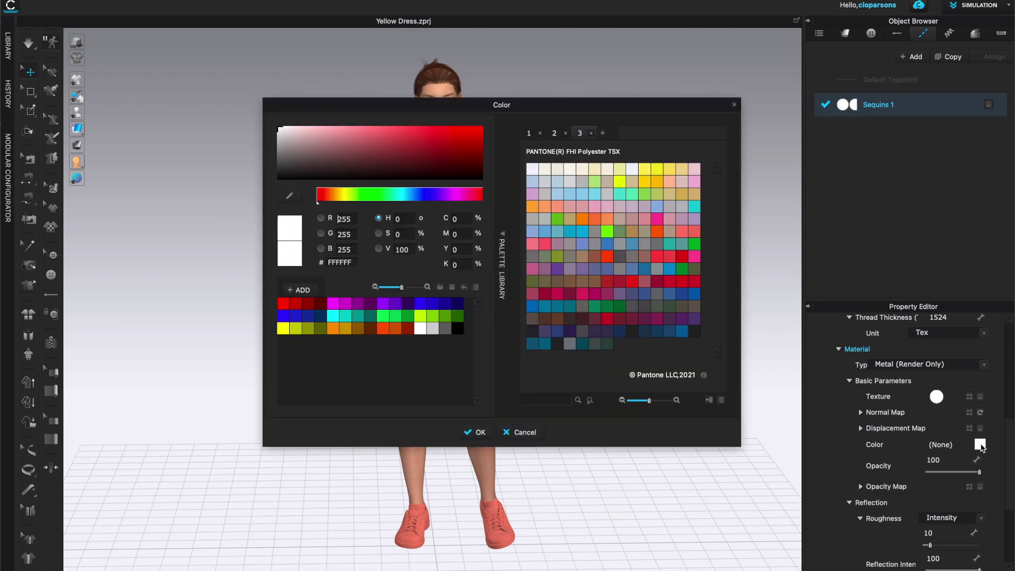
left_click_drag(658, 106, 567, 335)
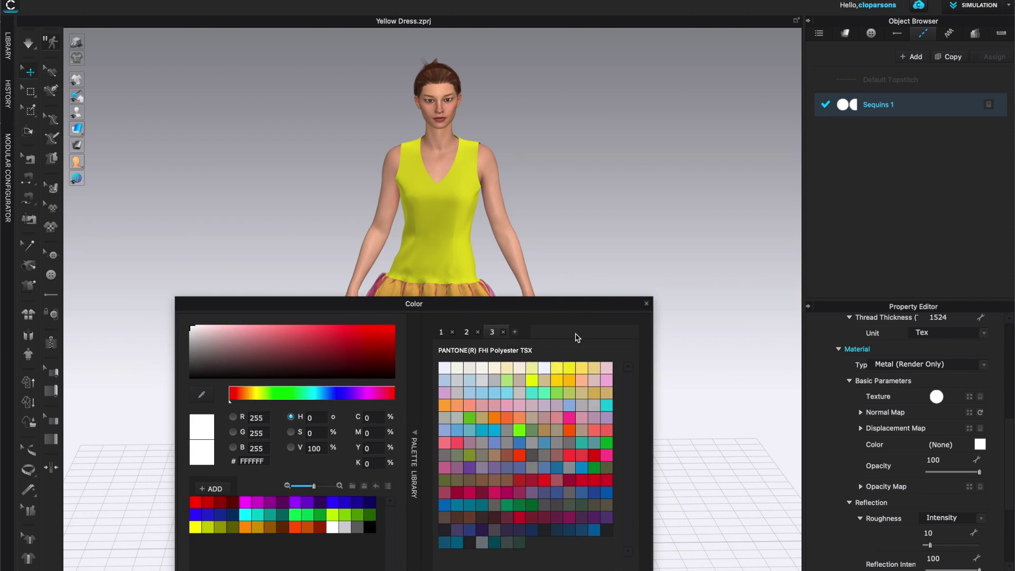
left_click(571, 429)
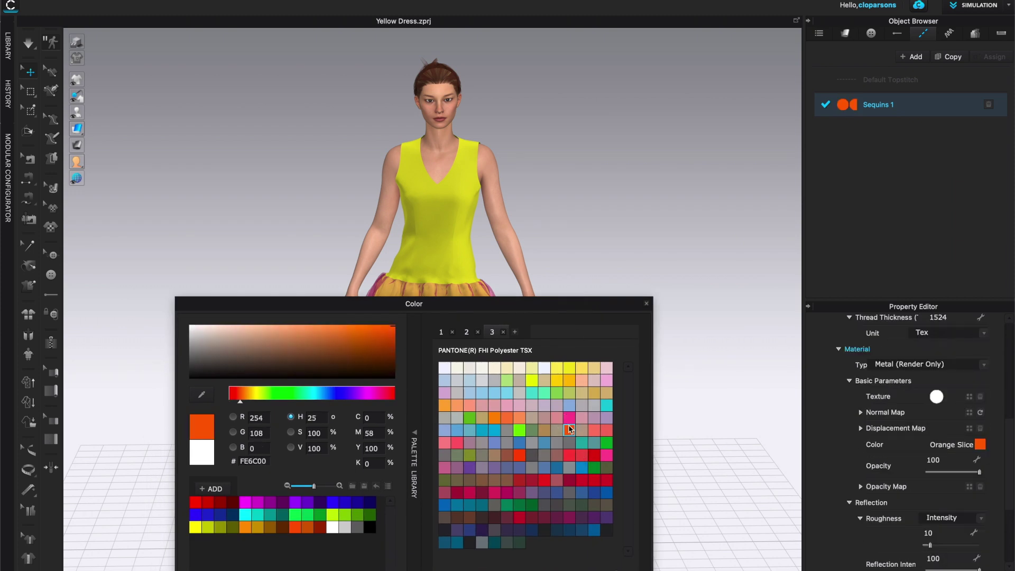
left_click(570, 455)
left_click_drag(544, 310, 468, 464)
left_click_drag(524, 429, 270, 122)
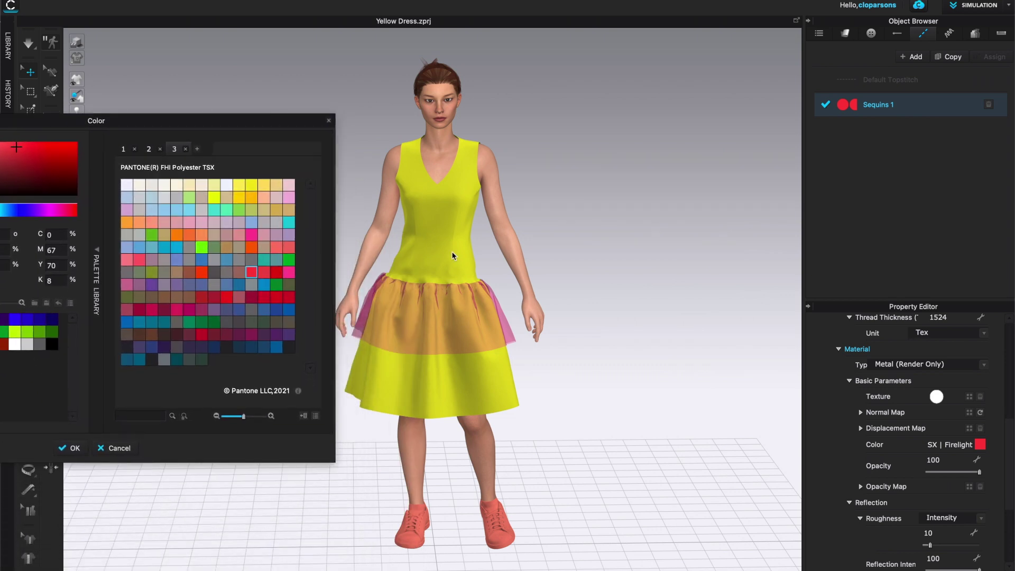
left_click(227, 298)
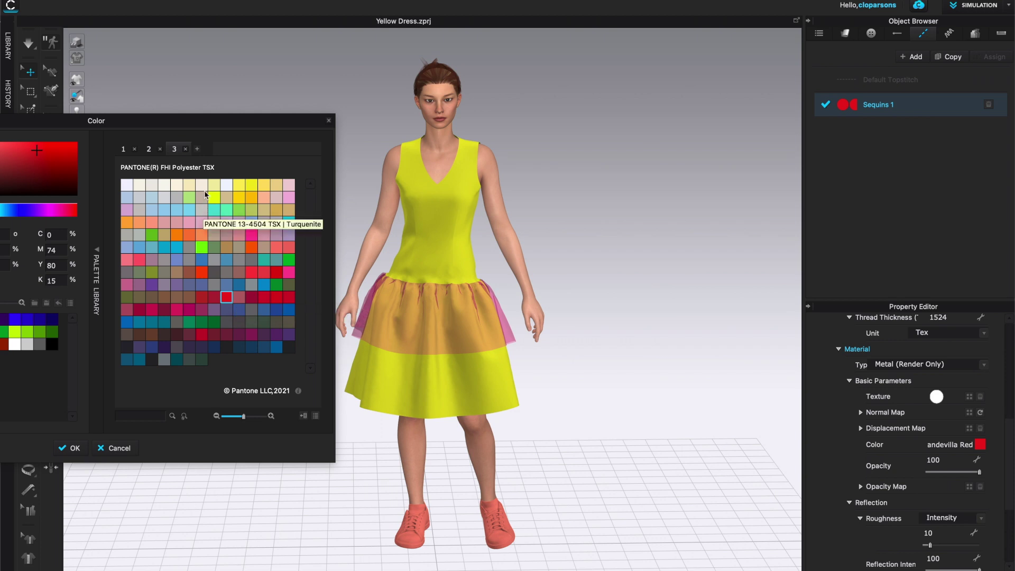
left_click(74, 449)
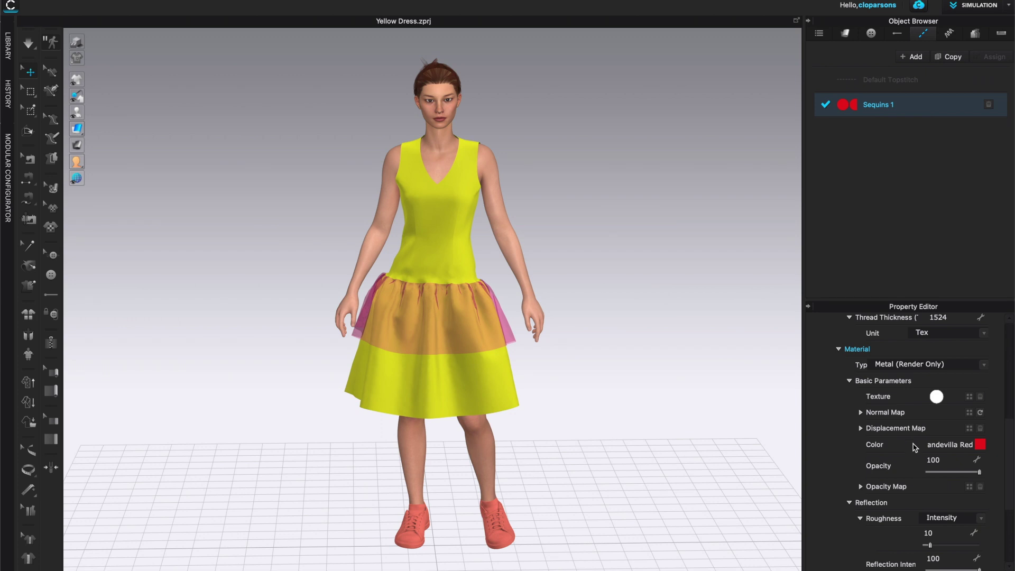
left_click_drag(1013, 485, 1013, 531)
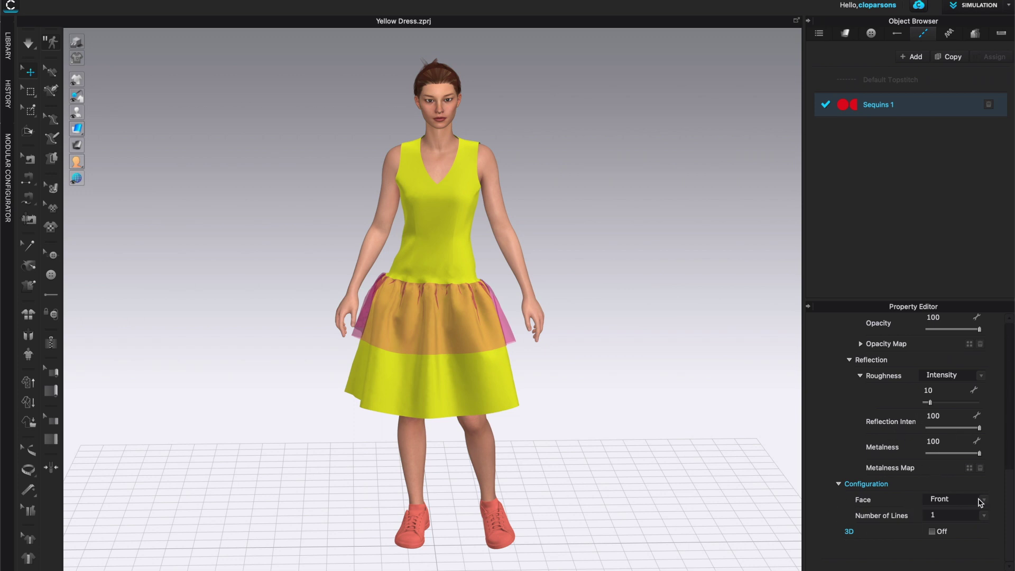
left_click_drag(1013, 469, 1013, 406)
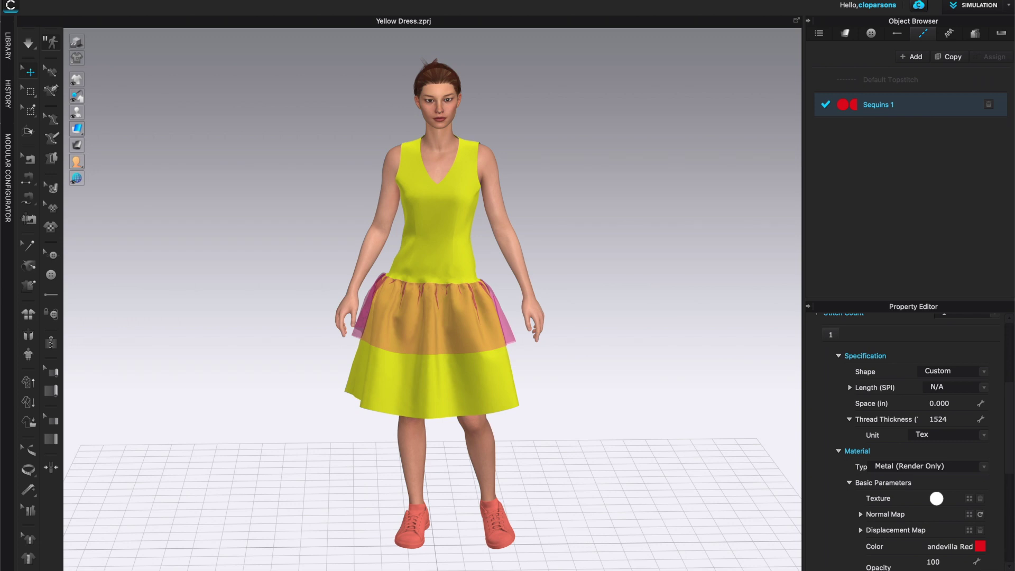
Draw a wavy internal line from side to side across the lower front skirt pattern, with crests about 11.4 in below its upper edge.
key("Tab")
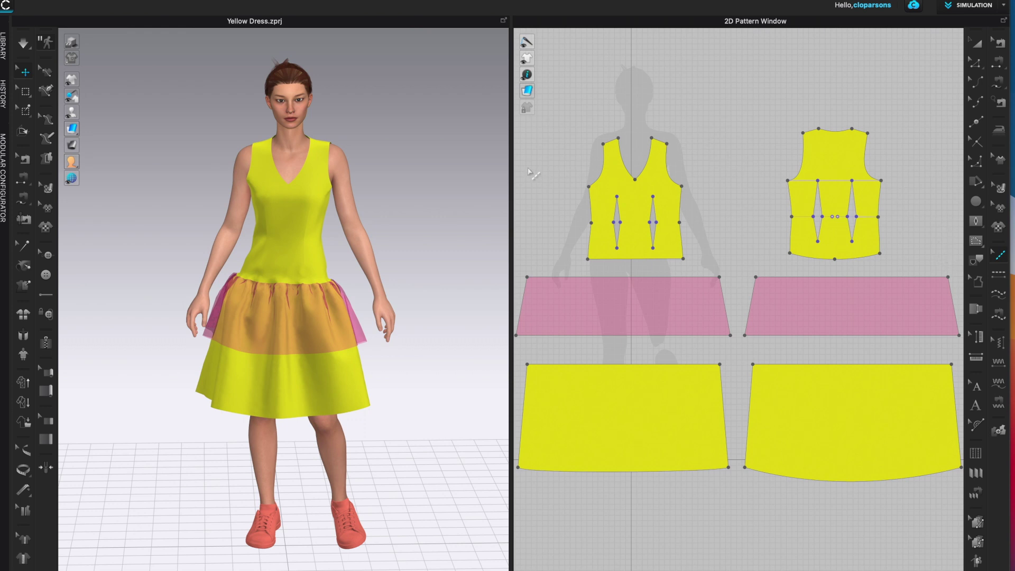
left_click(978, 227)
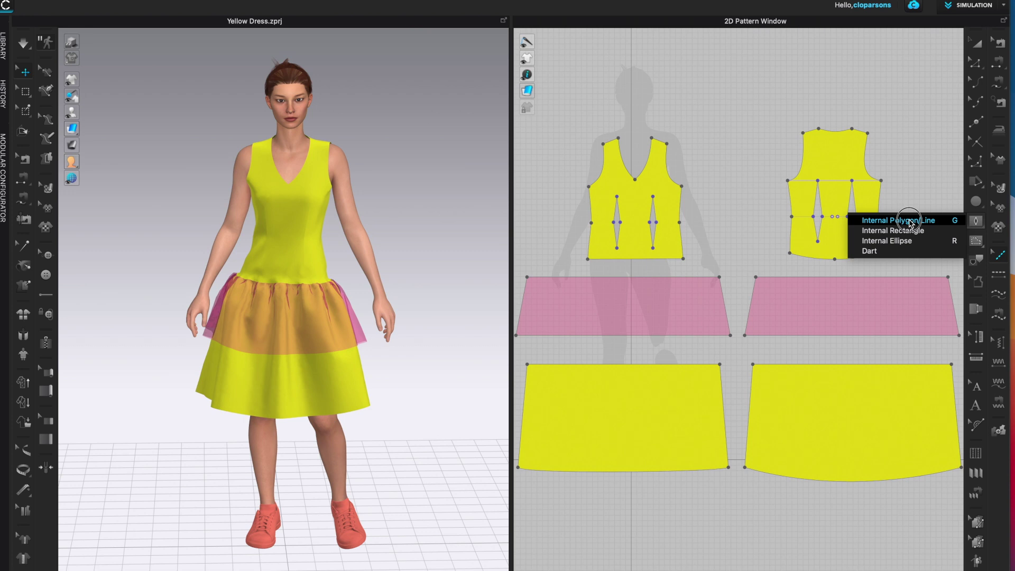
left_click(945, 222)
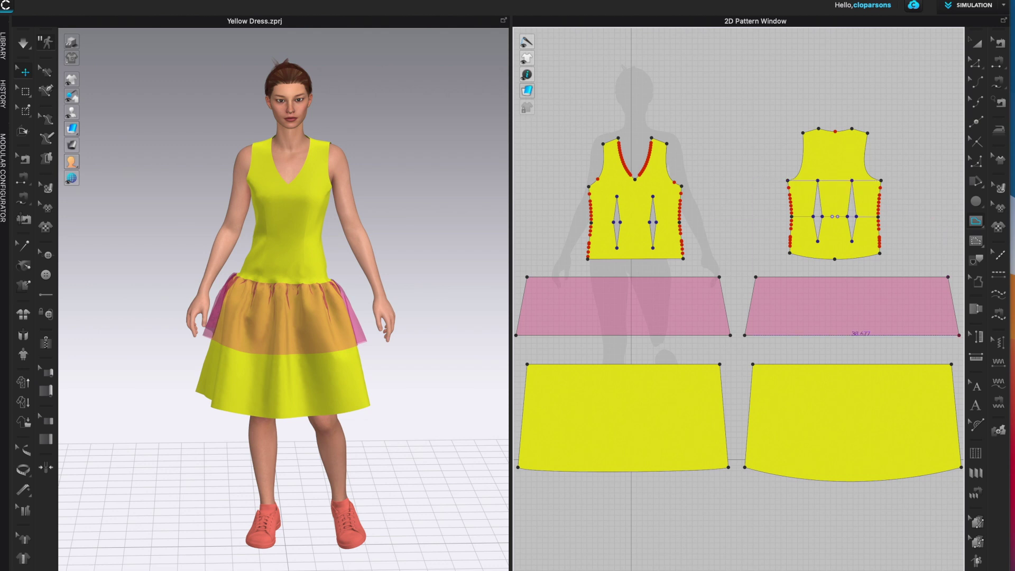
key("Tab")
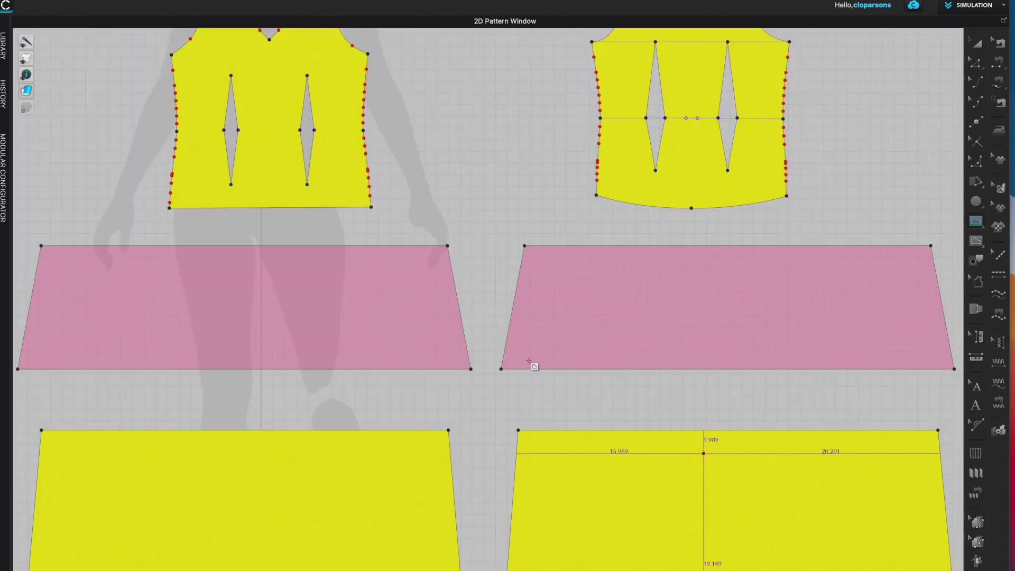
scroll(481, 227, "down", 1)
scroll(479, 359, "down", 2)
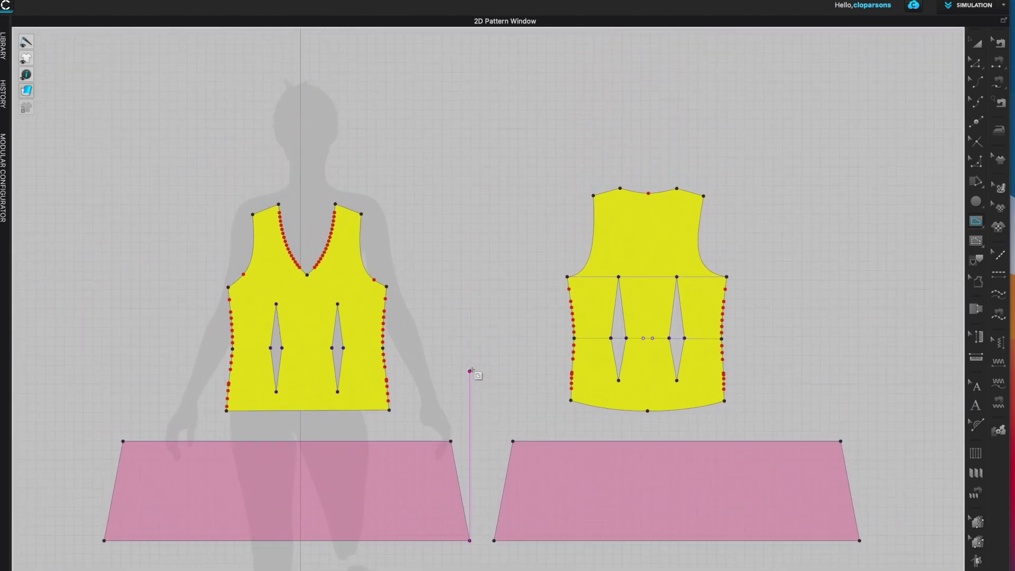
scroll(471, 325, "up", 5)
middle_click_drag(465, 281, 658, 212)
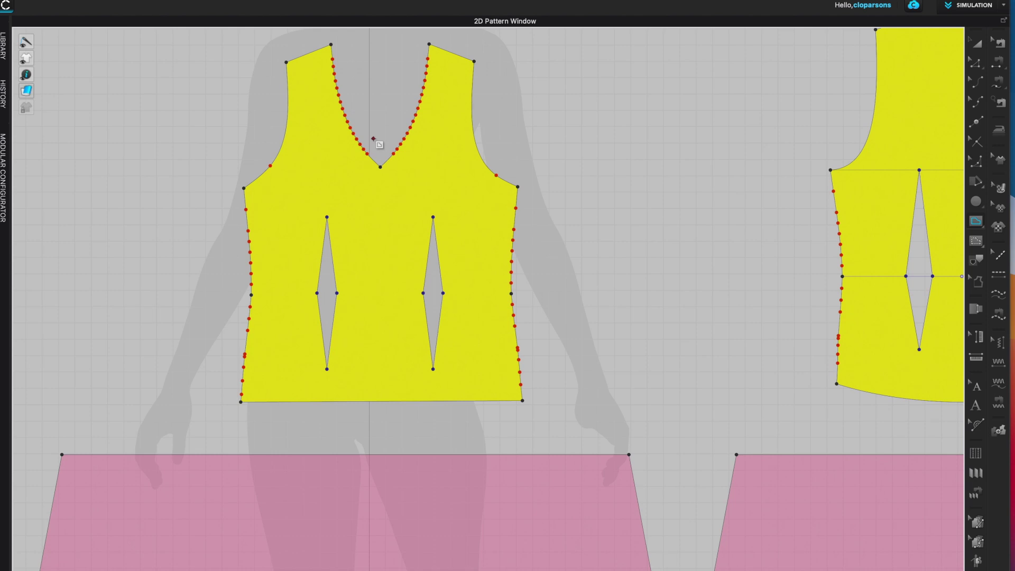
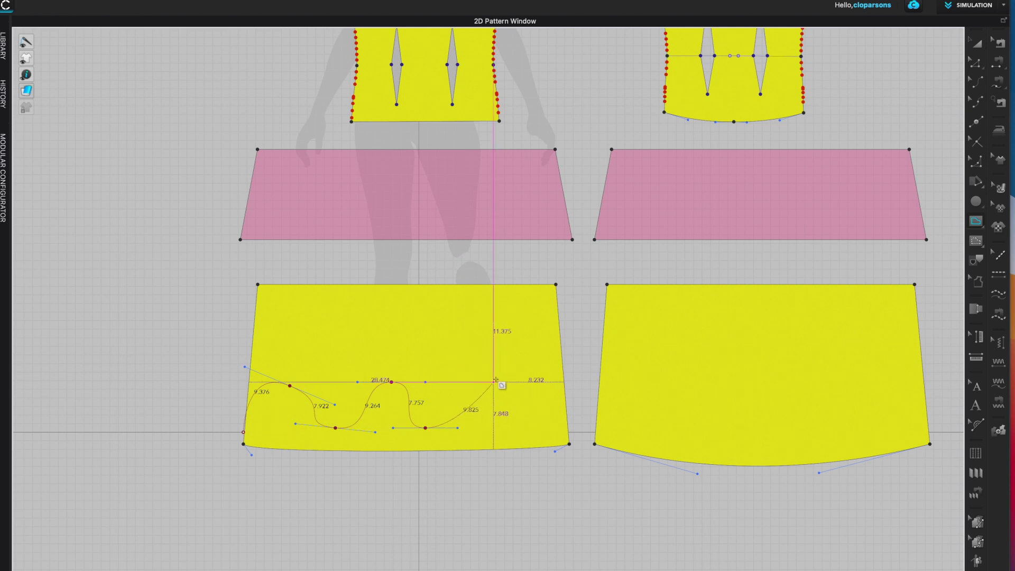
left_click_drag(533, 428, 556, 428)
left_click_drag(564, 375, 585, 376)
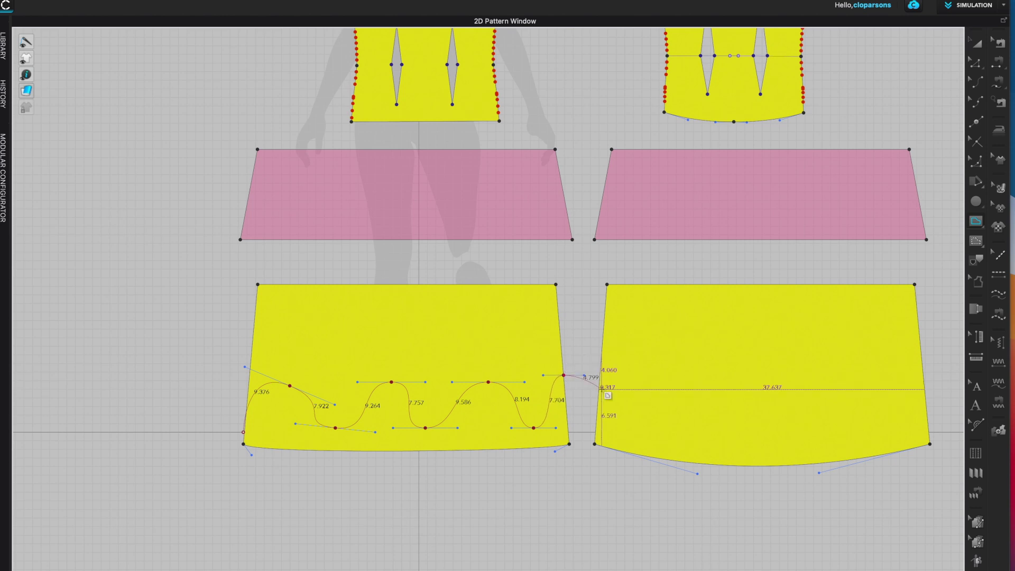
key("Return")
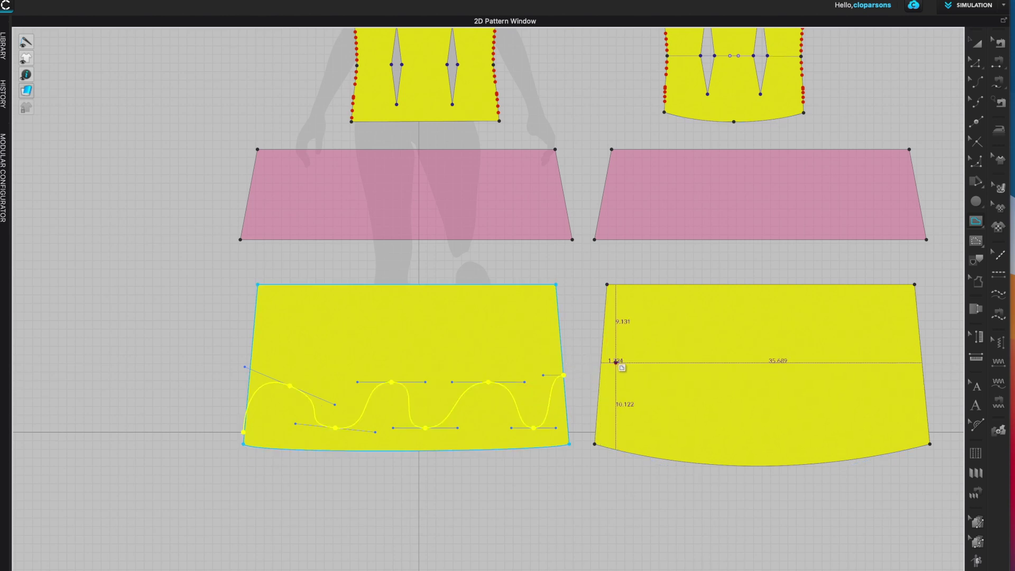
Draw six internal ellipses of varying proportions inside the curves of the wavy internal line on the lower front skirt pattern.
left_click_drag(977, 226, 892, 243)
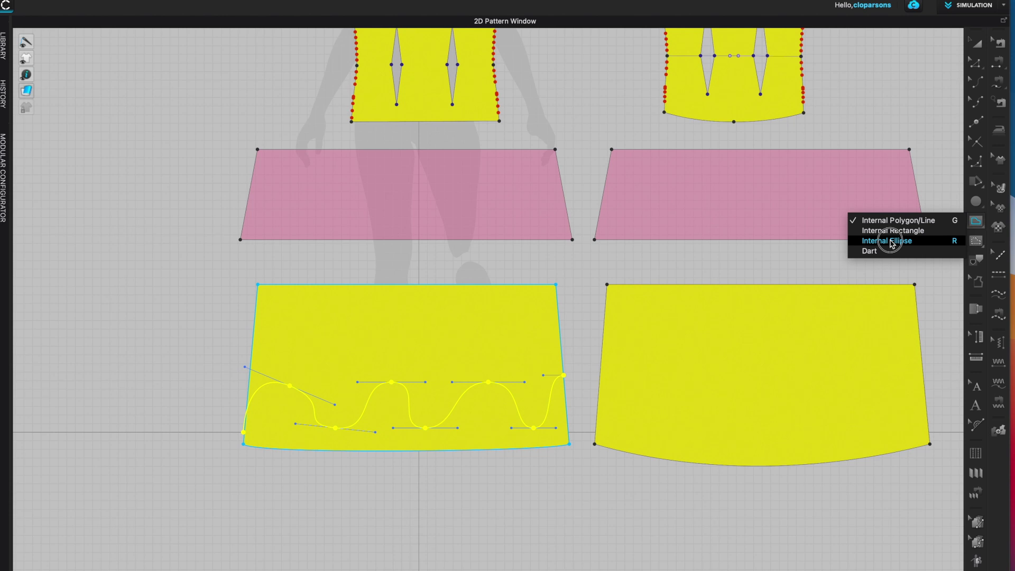
mouse_move(893, 243)
left_mouse_down()
mouse_move(895, 232)
mouse_move(892, 243)
left_mouse_up()
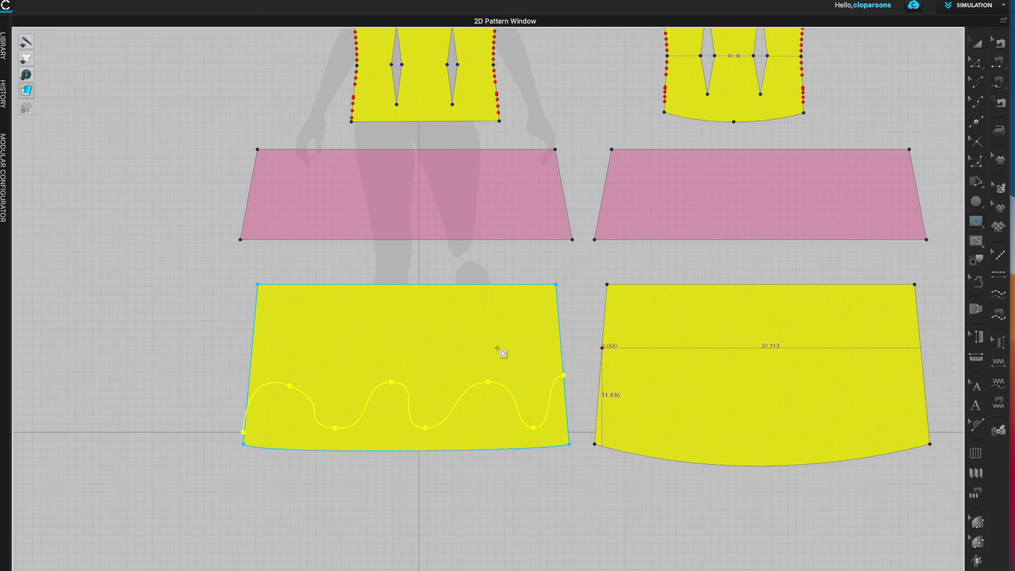
scroll(498, 349, "down", 3)
right_click_drag(565, 326, 597, 538)
scroll(472, 243, "up", 6)
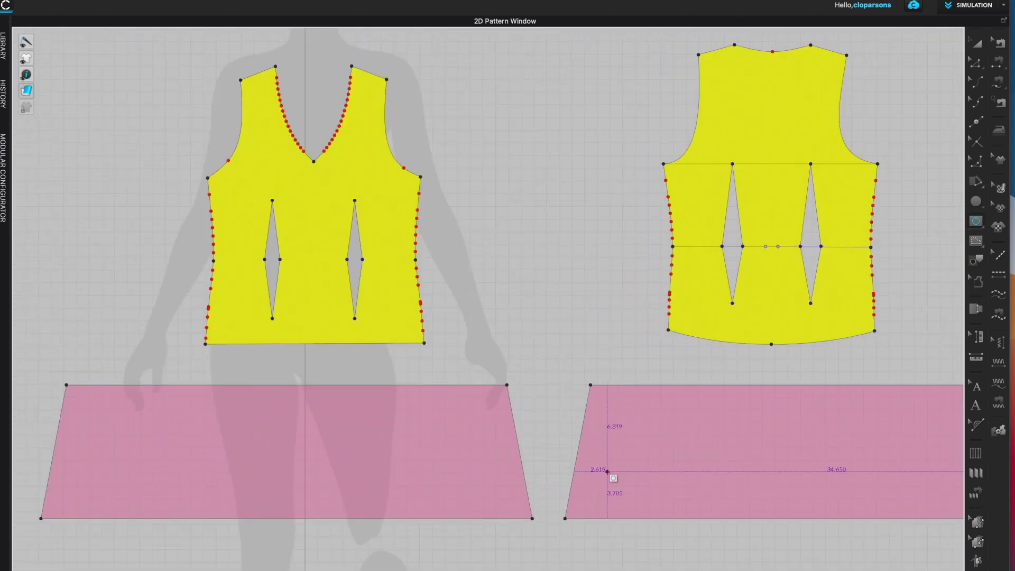
scroll(803, 426, "down", 2)
scroll(661, 265, "up", 2)
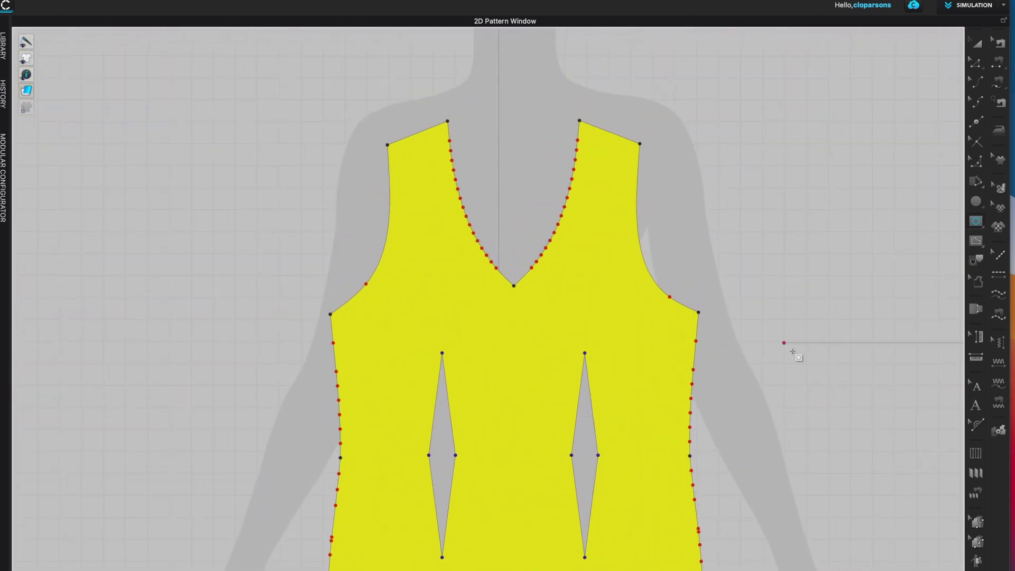
scroll(794, 351, "down", 4)
right_click_drag(830, 394, 307, 20)
mouse_move(305, 318)
right_mouse_down()
mouse_move(809, 322)
mouse_move(698, 324)
right_mouse_up()
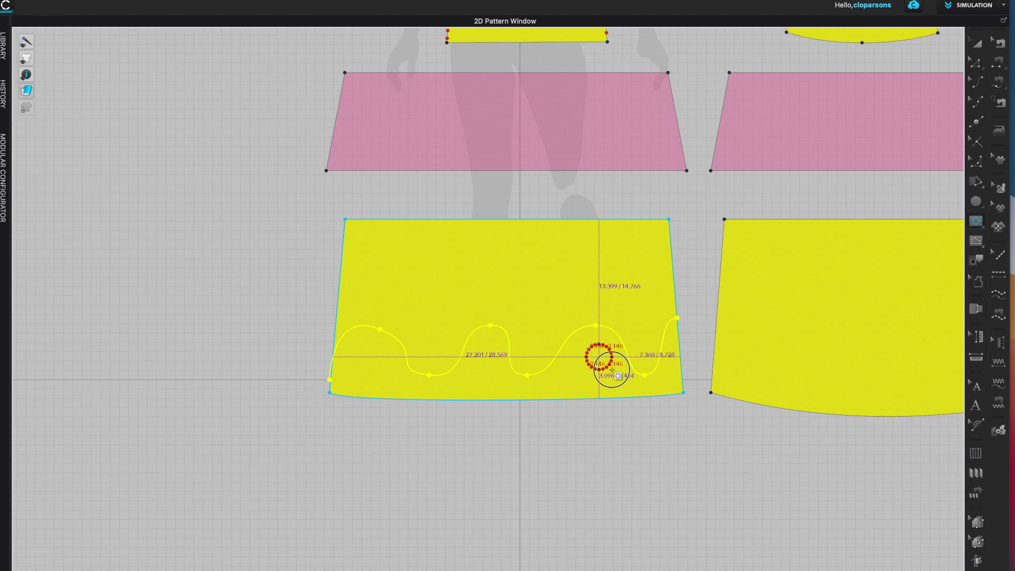
left_click_drag(520, 329, 543, 363)
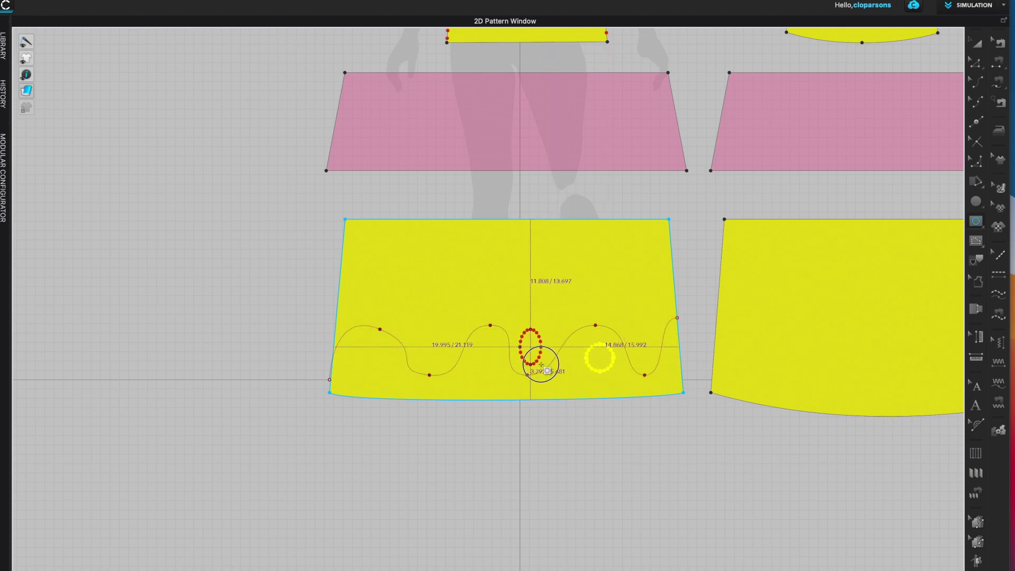
mouse_move(418, 328)
left_mouse_down()
mouse_move(429, 357)
mouse_move(450, 364)
mouse_move(483, 352)
mouse_move(499, 373)
left_mouse_up()
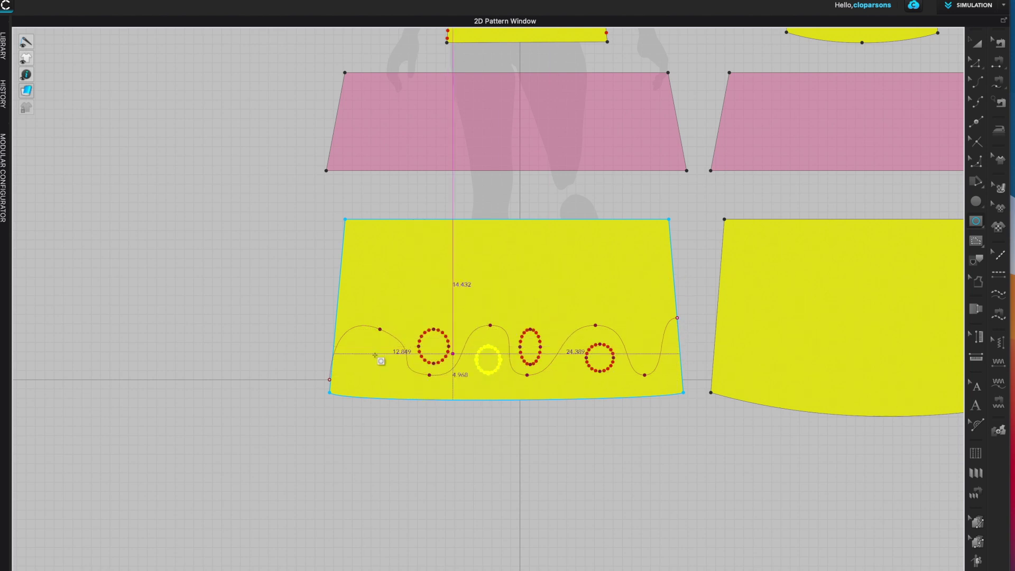
left_click_drag(382, 359, 394, 367)
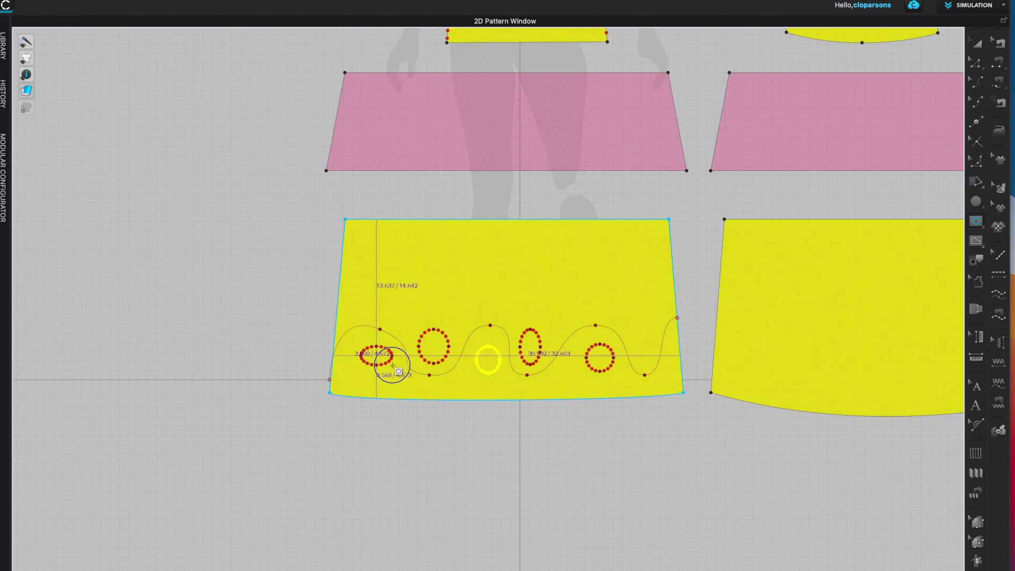
left_click_drag(638, 325, 656, 364)
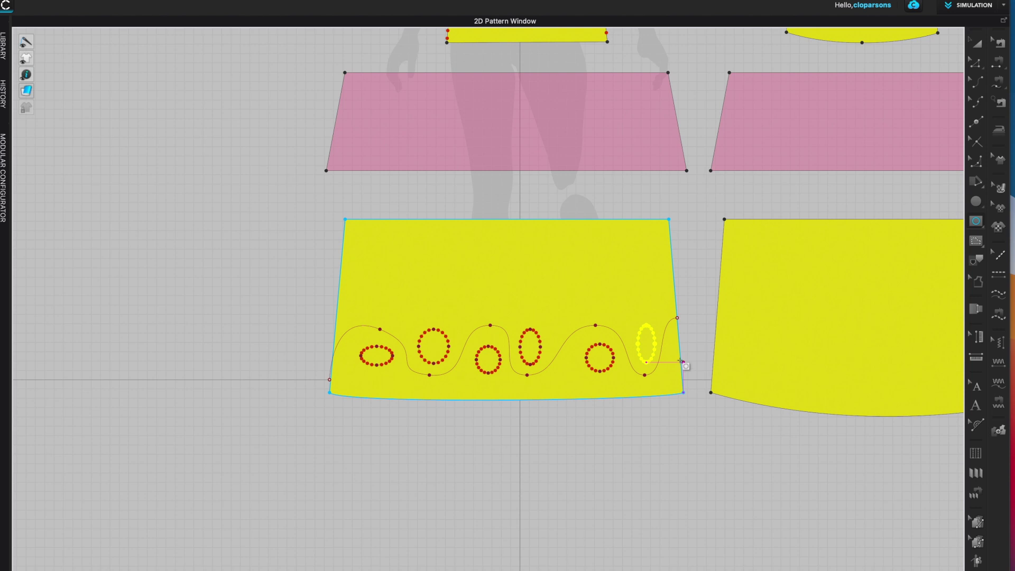
Try to offset only the right half of the front bodice's V-neckline as an internal line at 0.5 in, and delete the result.
scroll(724, 259, "down", 2)
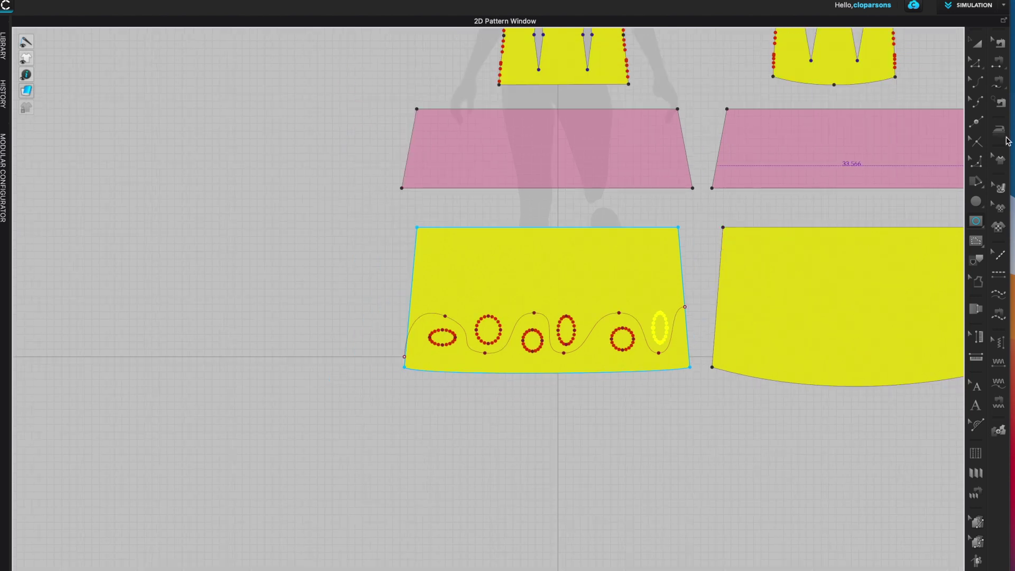
left_click(977, 63)
middle_click_drag(748, 179, 437, 469)
scroll(698, 363, "up", 3)
middle_click_drag(587, 186, 749, 326)
middle_click_drag(331, 305, 614, 283)
scroll(614, 283, "down", 2)
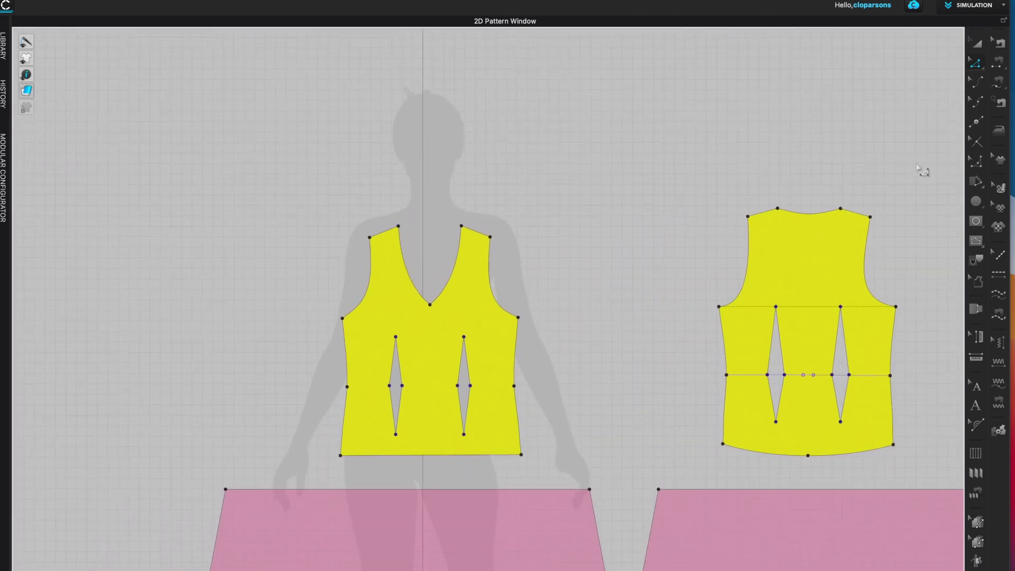
left_click(978, 65)
scroll(670, 249, "up", 3)
middle_click_drag(499, 320, 665, 235)
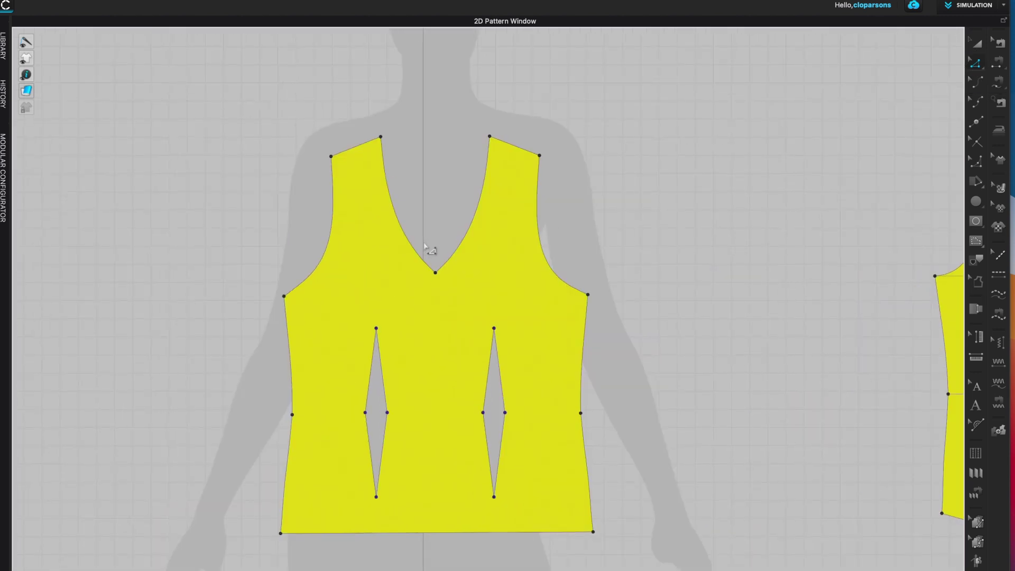
right_click(475, 226)
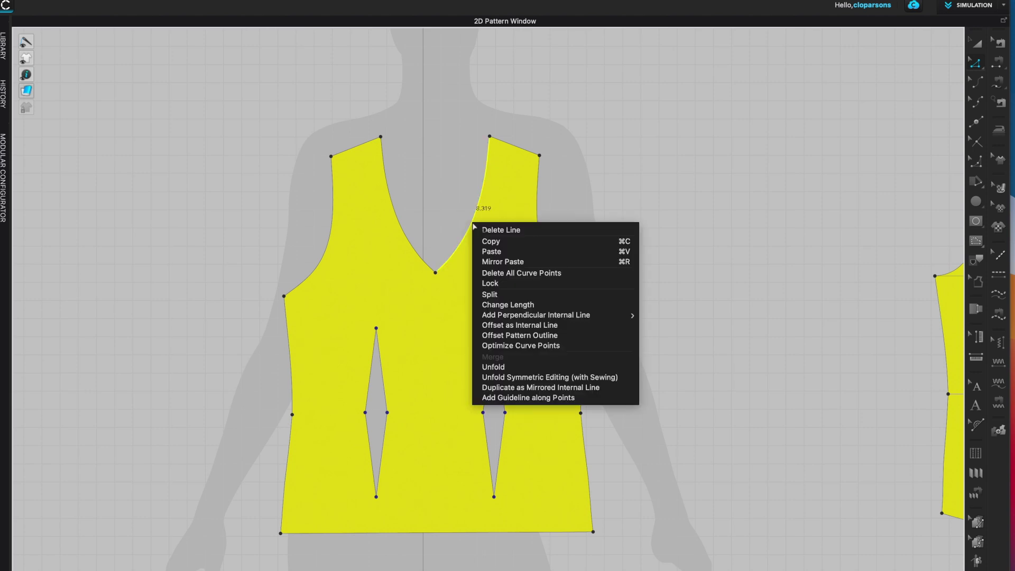
left_click(514, 326)
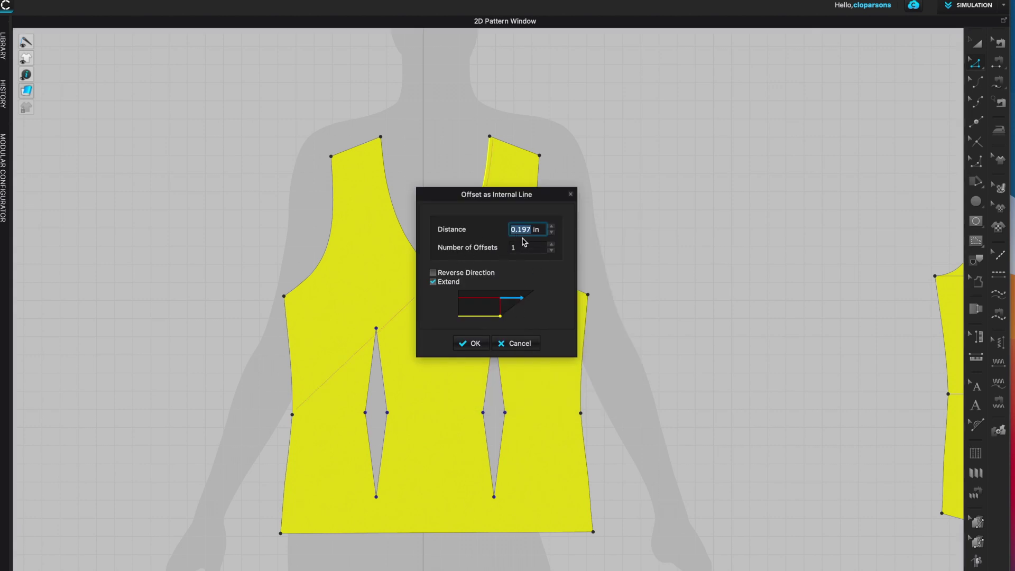
type(".5")
left_click(474, 343)
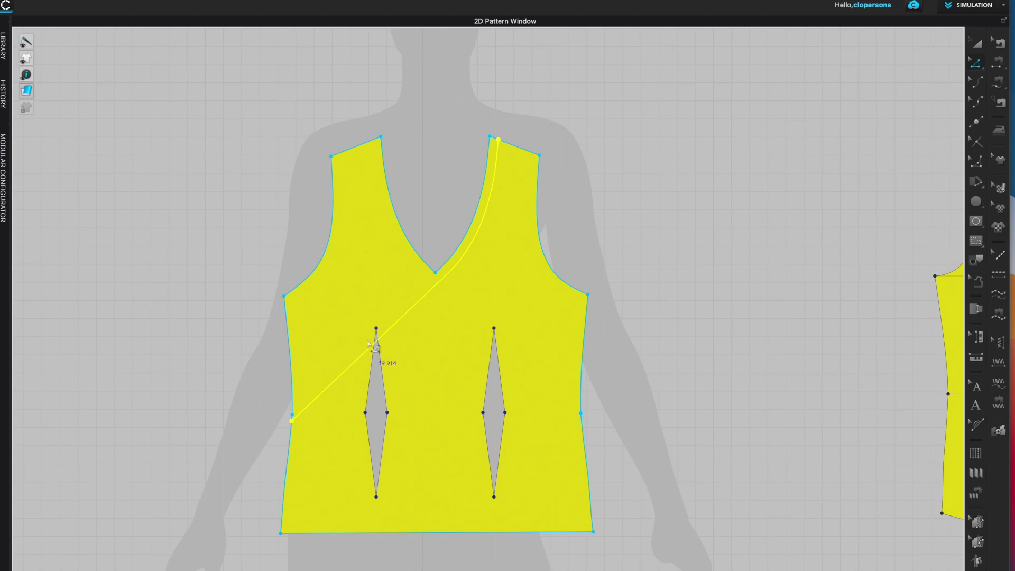
key("Delete")
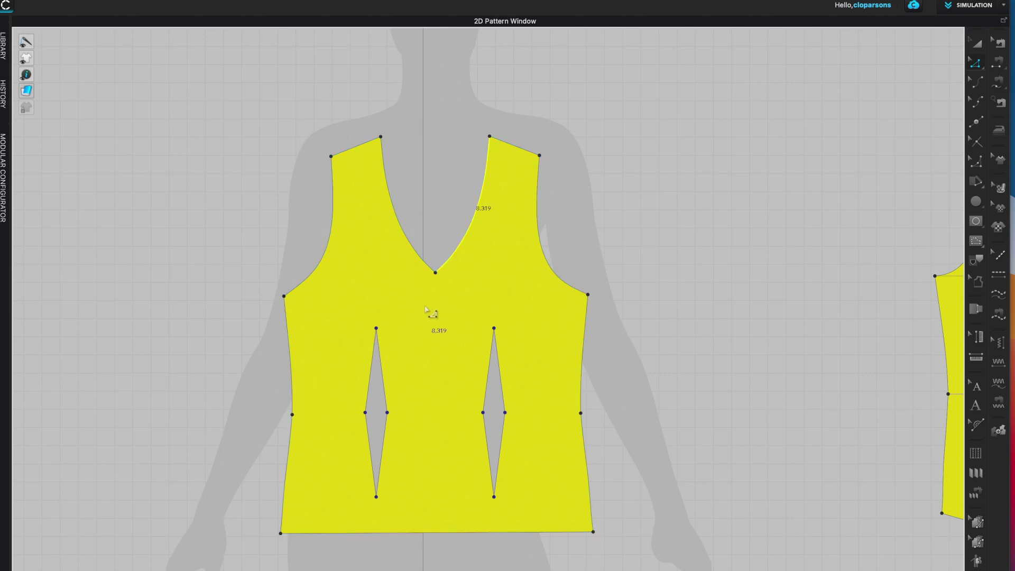
Offset both edges of the front bodice's V-neckline together as one internal line at a distance of 0.5 in.
left_click(415, 251, "shift")
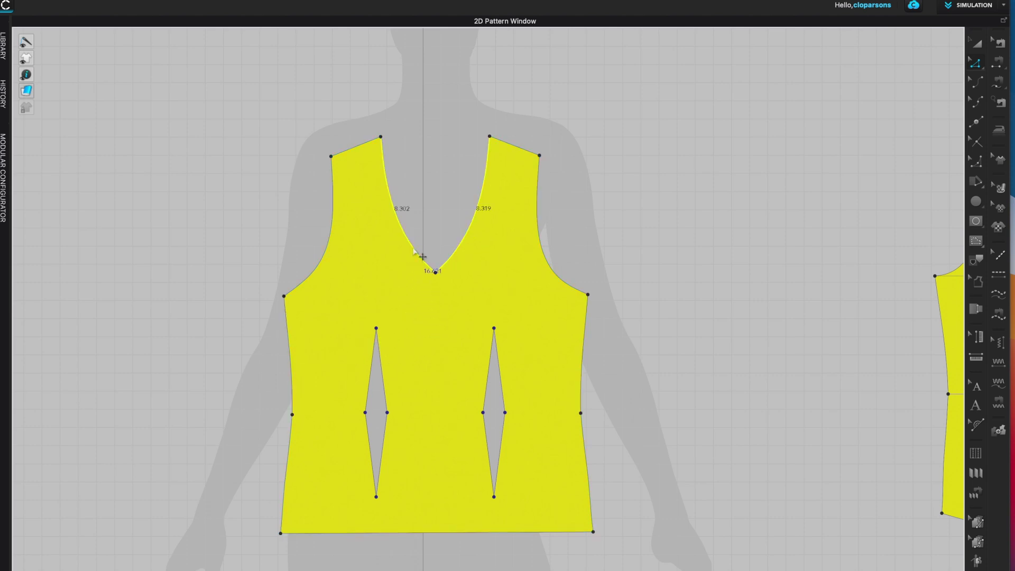
right_click(414, 250)
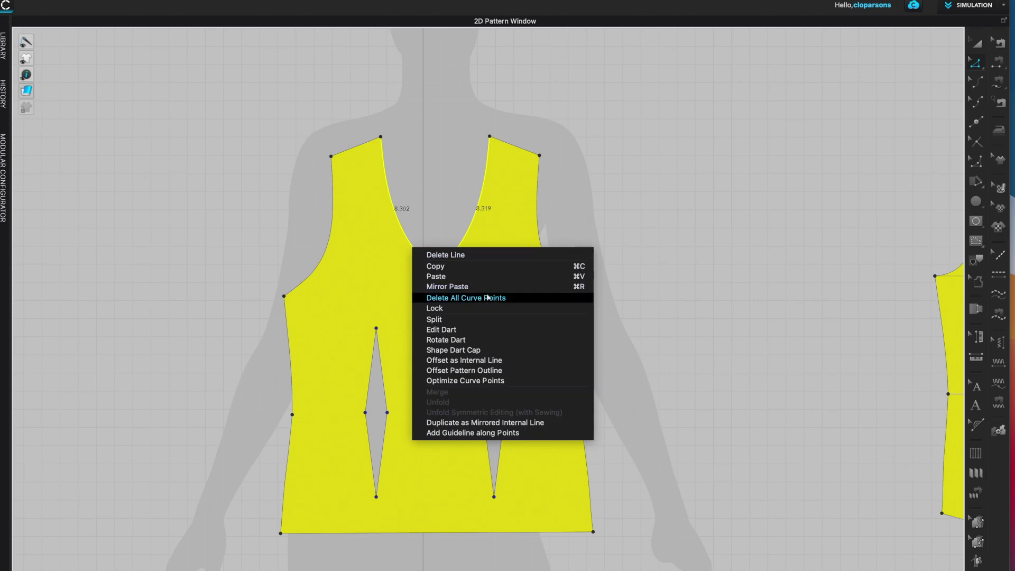
left_click(492, 361)
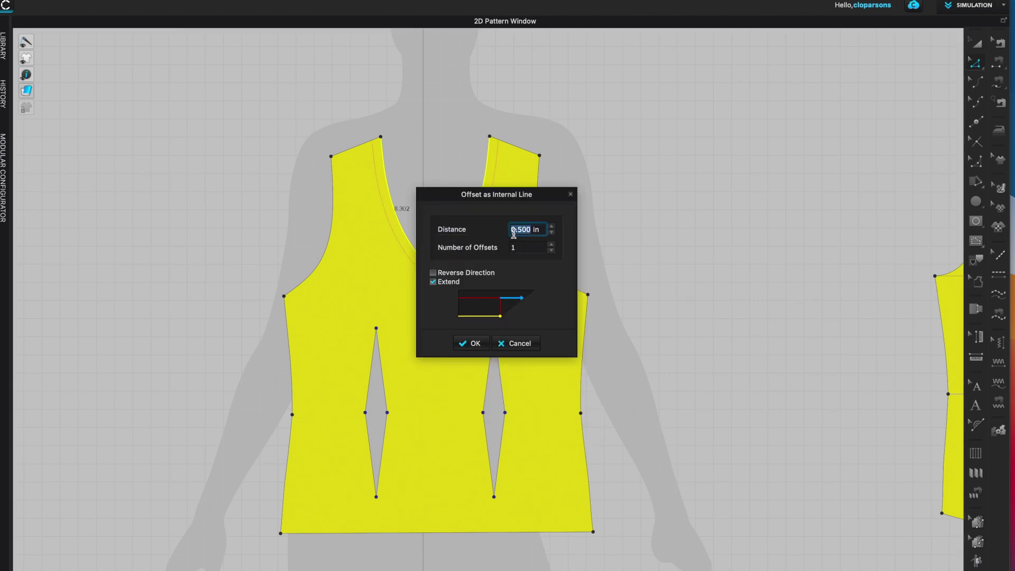
left_click(475, 344)
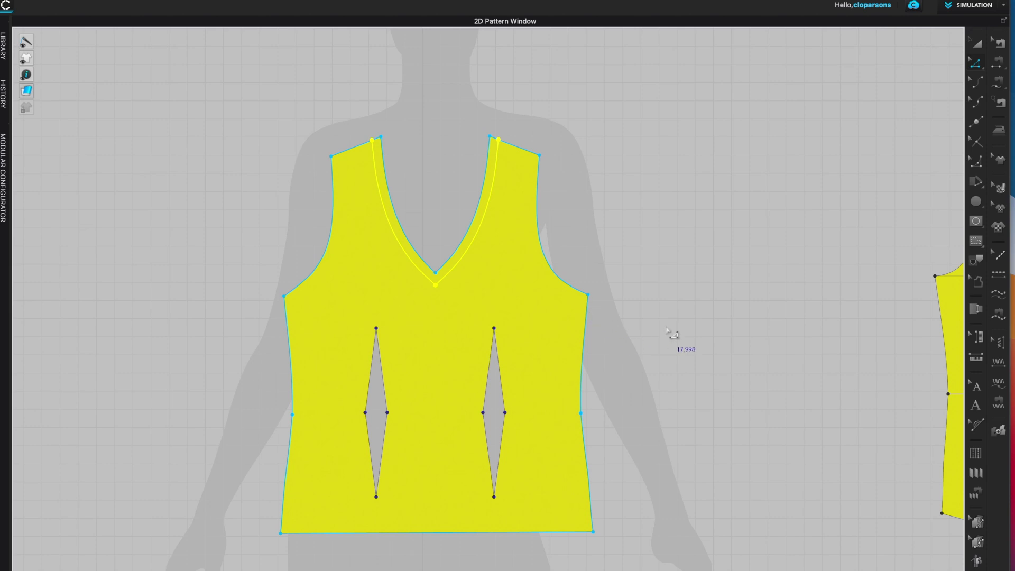
Apply the Sequins 1 topstitch along the offset neckline line with Free Topstitch, from one shoulder end to the other.
scroll(672, 373, "down", 4)
right_click_drag(619, 277, 500, 116)
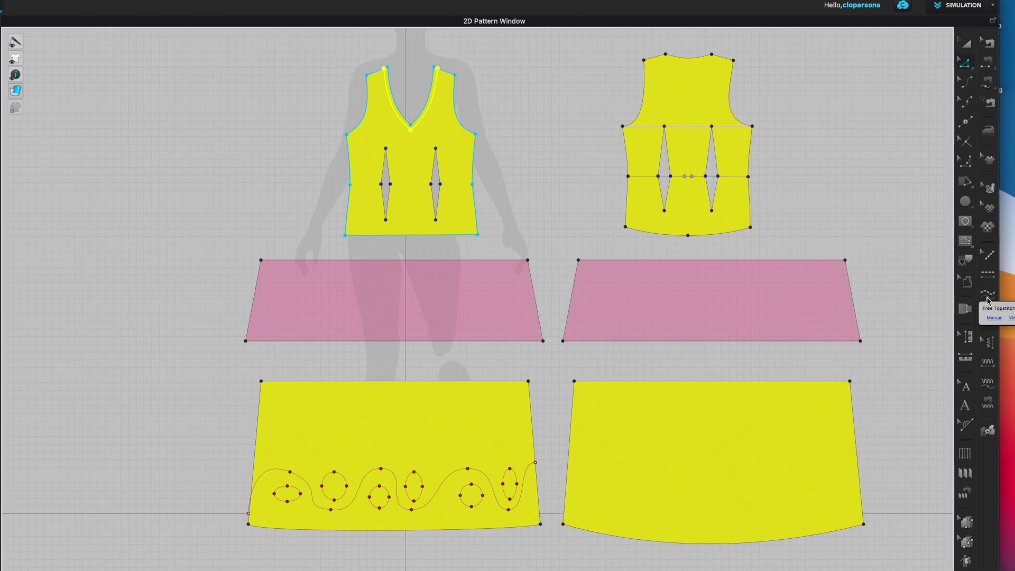
left_click(988, 297)
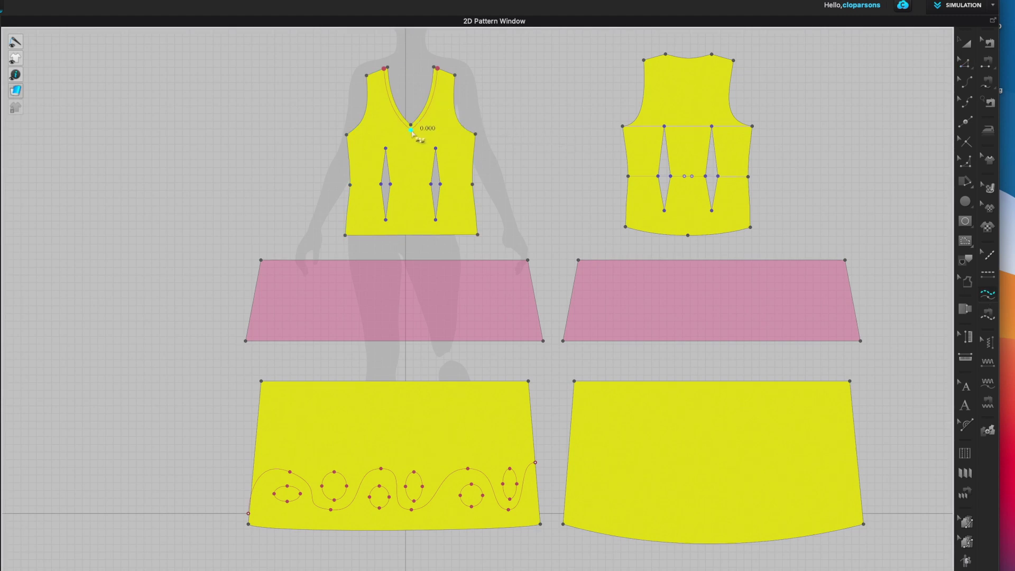
left_click(438, 68)
left_click(389, 70)
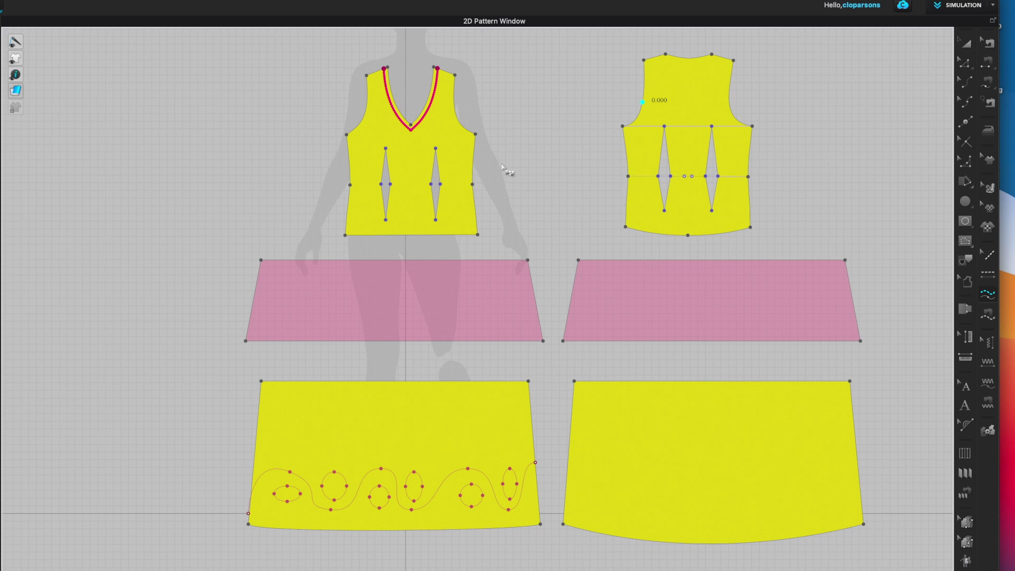
Examine the sequin topstitch along the neckline on the 2D front bodice and on the dressed 3D avatar.
scroll(512, 171, "up", 5)
right_click_drag(453, 124, 633, 438)
scroll(630, 440, "up", 3)
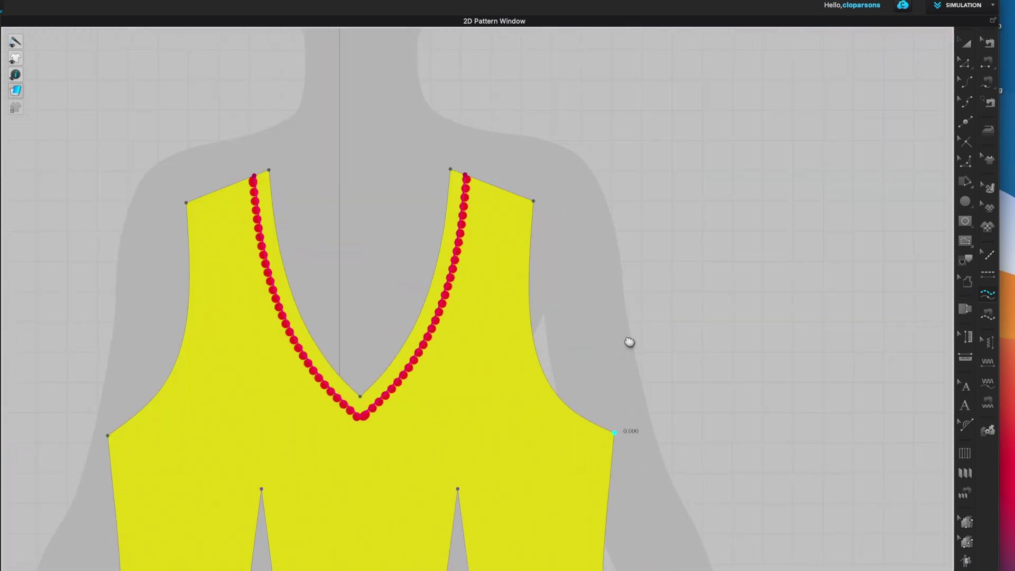
right_click_drag(629, 342, 718, 325)
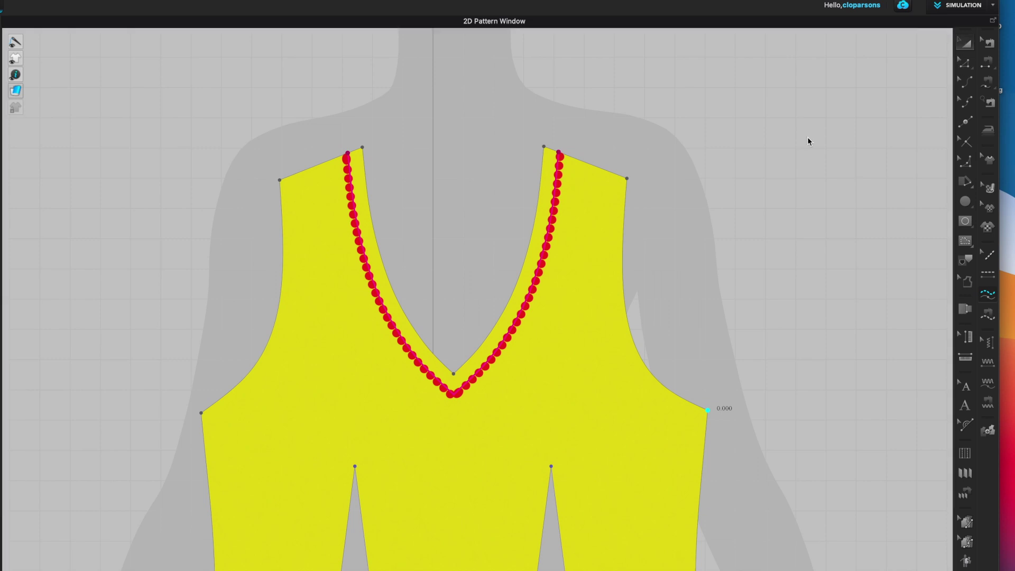
left_click(965, 47)
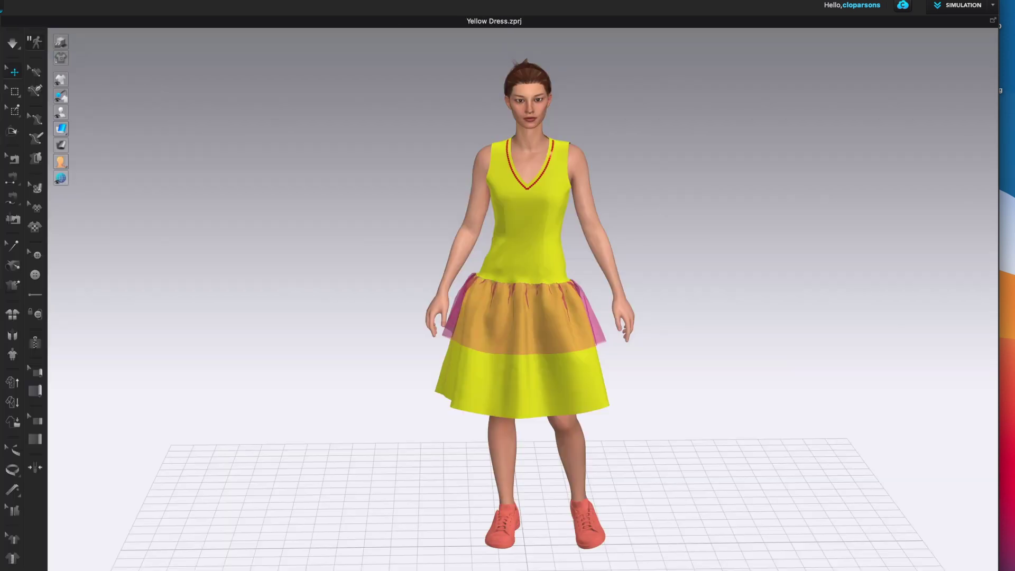
scroll(677, 238, "up", 5)
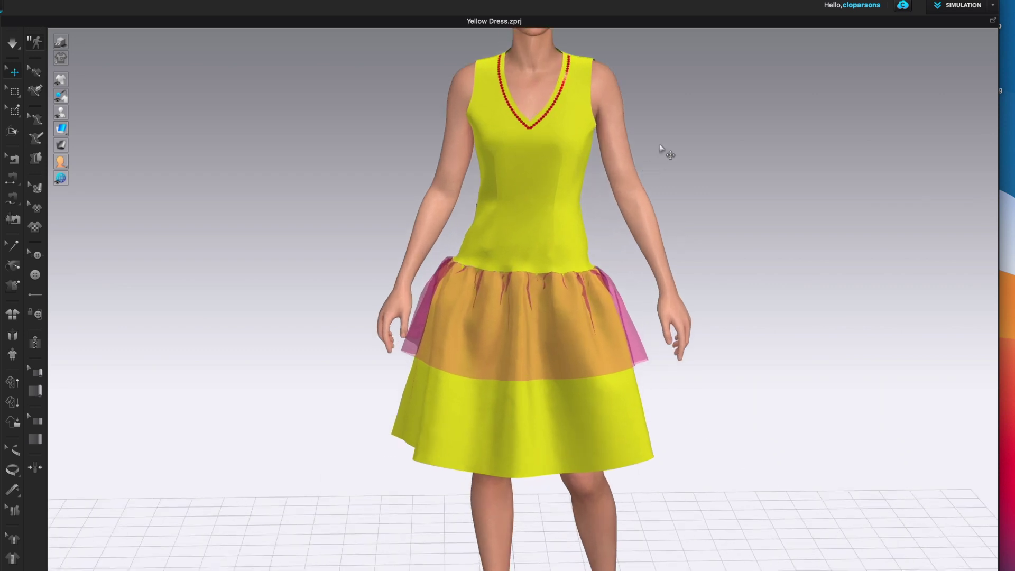
middle_click_drag(676, 204, 603, 353)
scroll(603, 344, "up", 4)
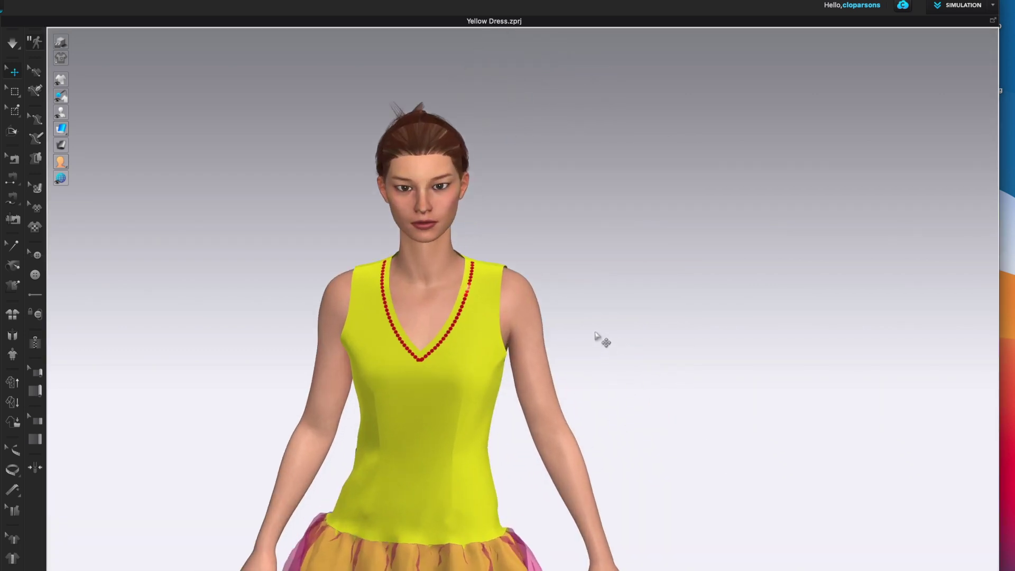
scroll(597, 338, "up", 2)
middle_click_drag(596, 336, 675, 268)
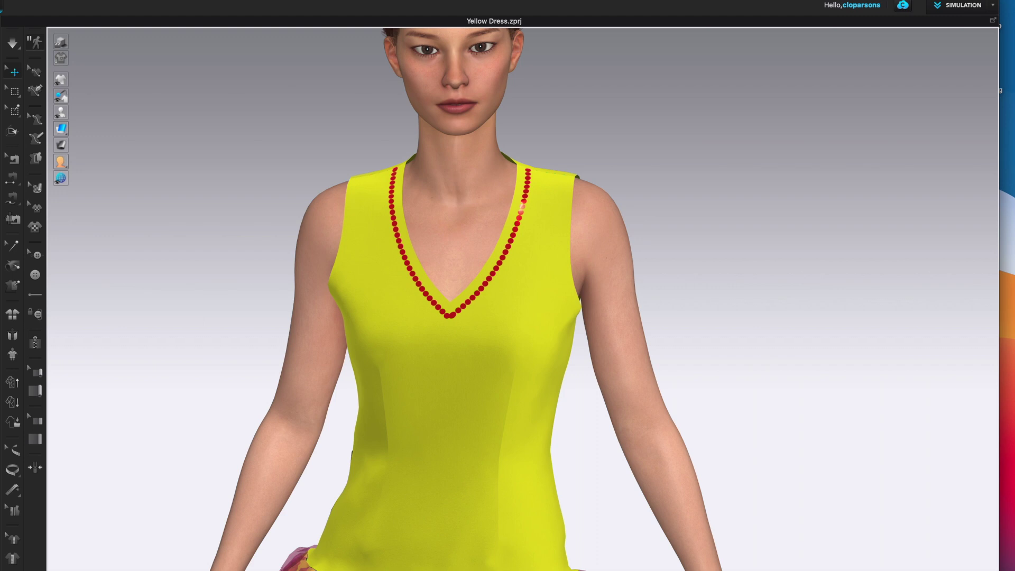
Show the 3D and 2D windows side by side and examine the sequins closely at the point of the V-neckline.
key("Tab")
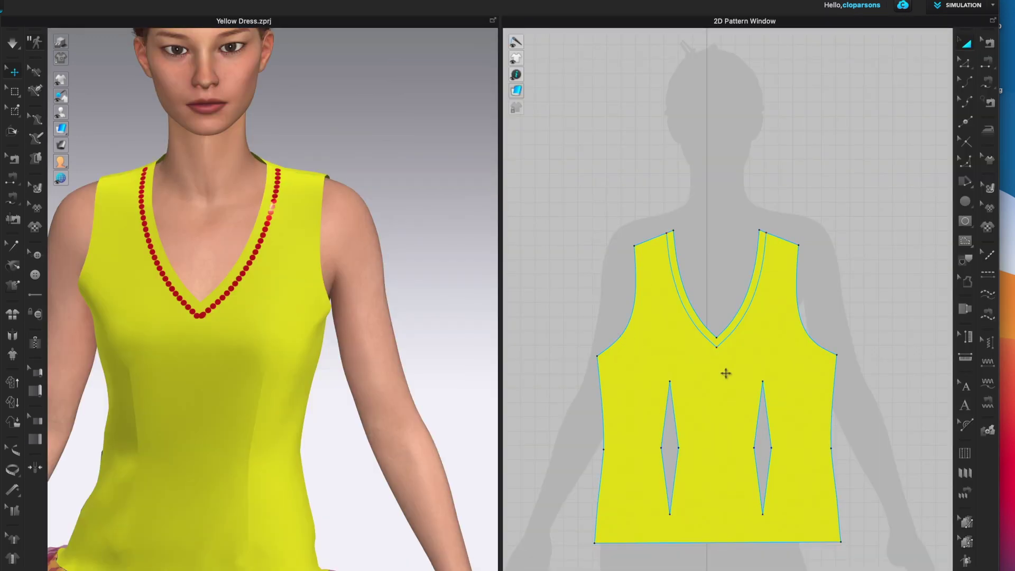
scroll(377, 314, "down", 4)
scroll(376, 323, "up", 5)
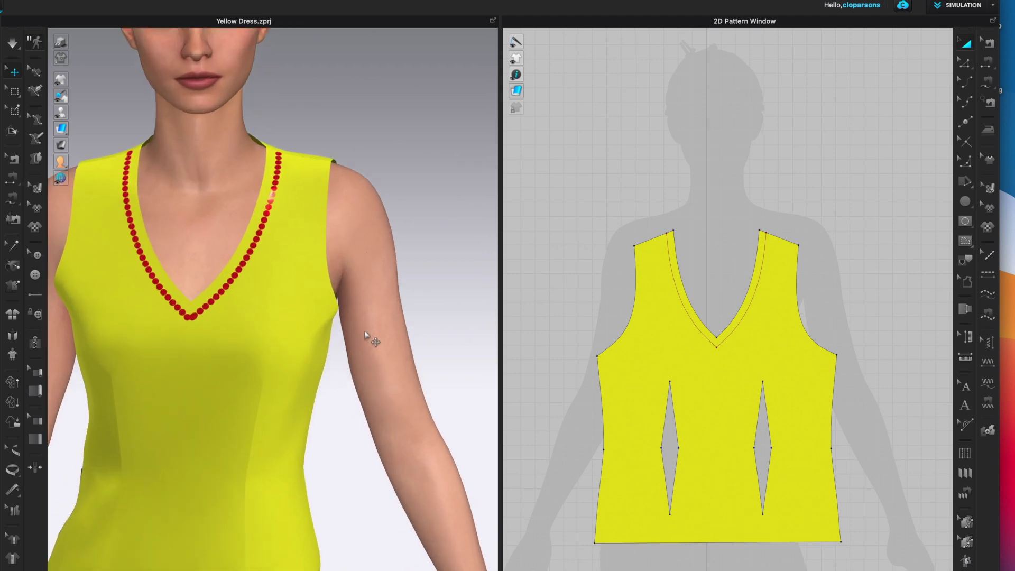
scroll(314, 273, "up", 3)
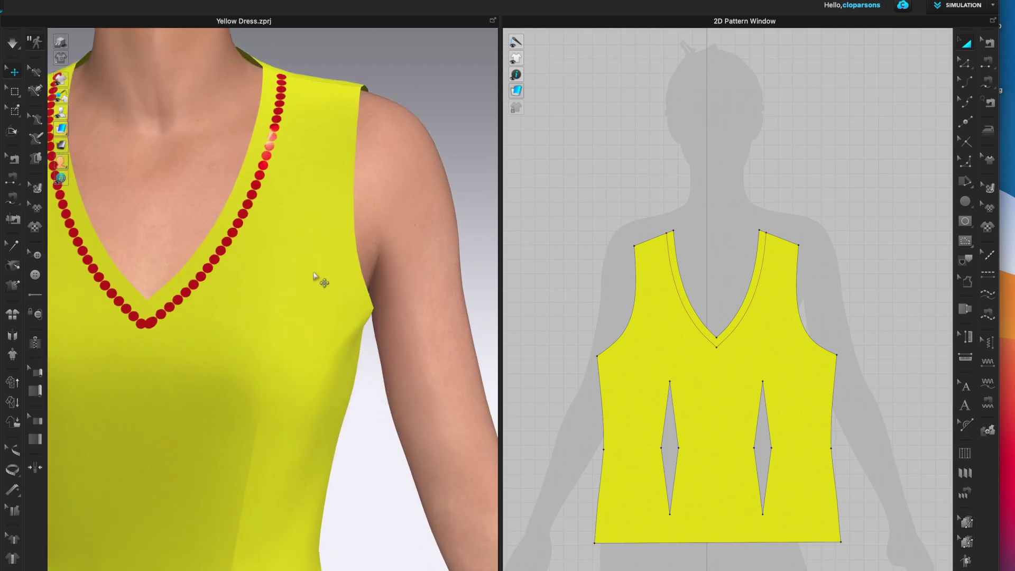
middle_click_drag(268, 265, 397, 260)
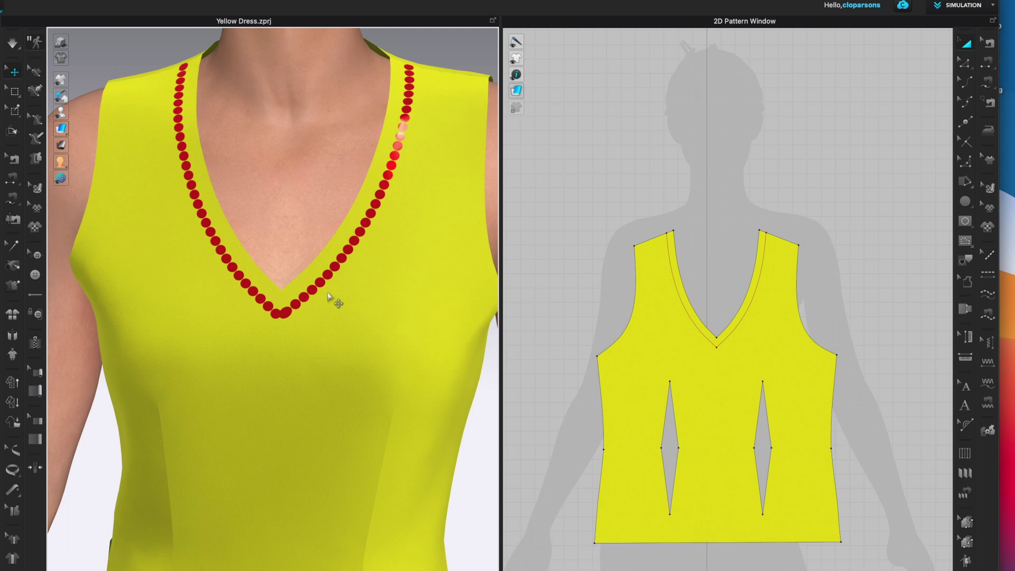
scroll(356, 286, "up", 6)
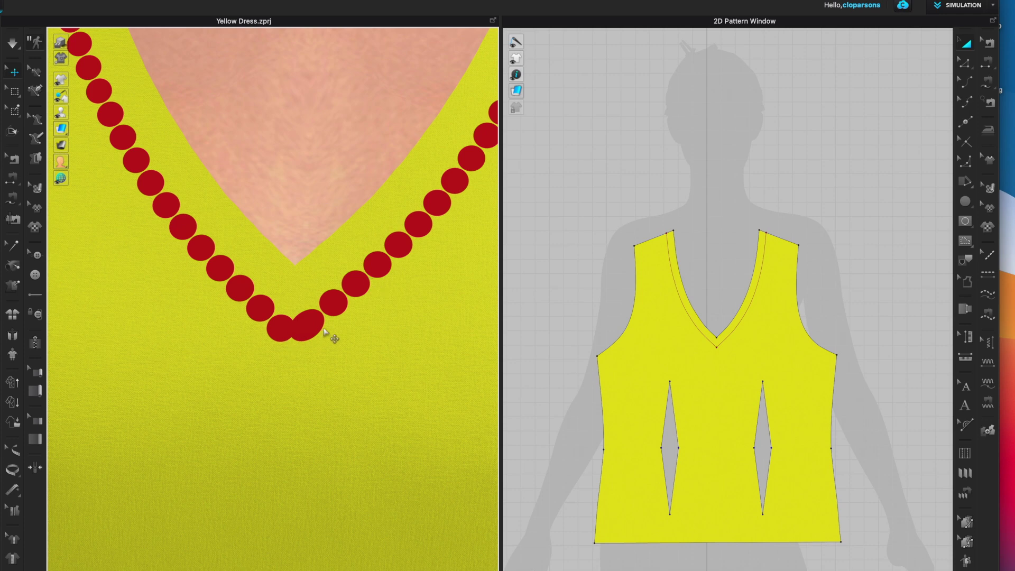
scroll(323, 322, "down", 1)
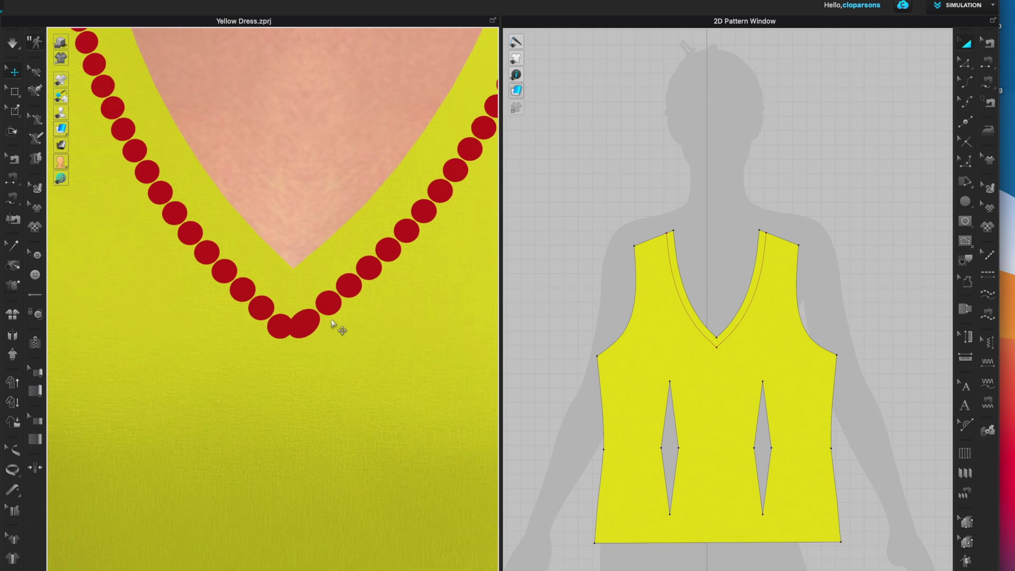
Examine the sequins closely along the point and one side of the V-neckline on the dressed avatar.
scroll(338, 328, "down", 4)
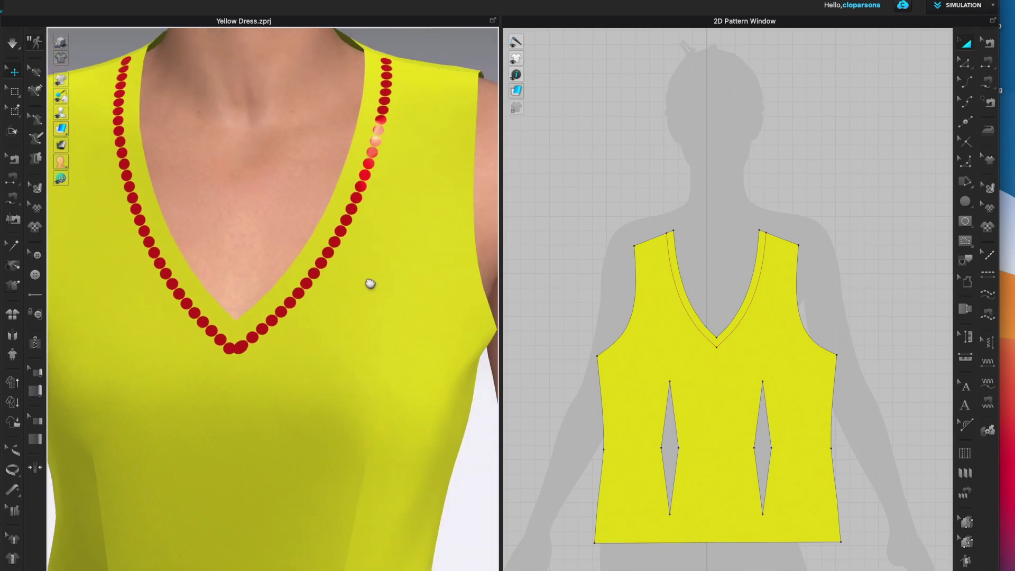
scroll(331, 312, "up", 5)
scroll(314, 331, "up", 1)
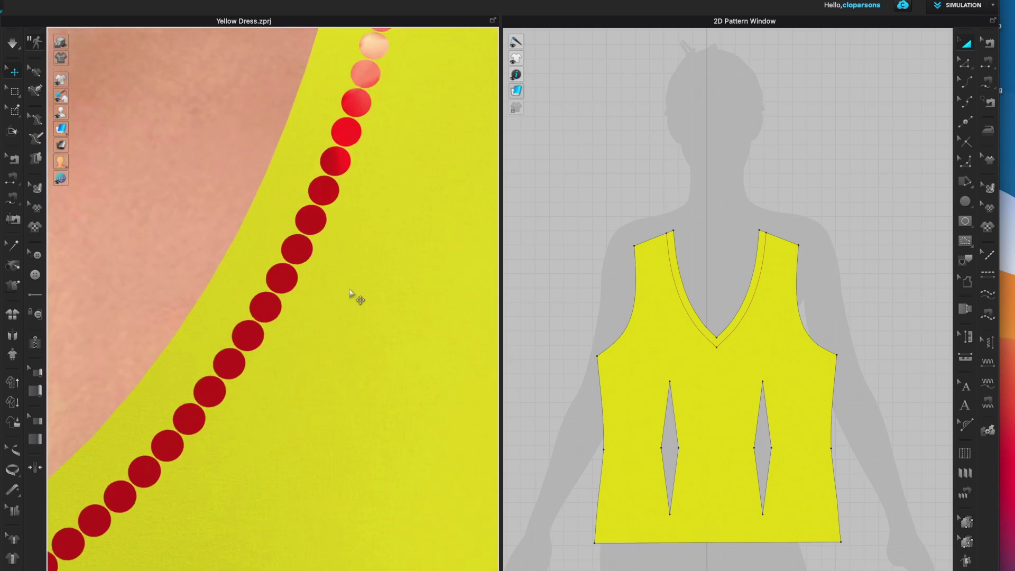
scroll(351, 299, "down", 5)
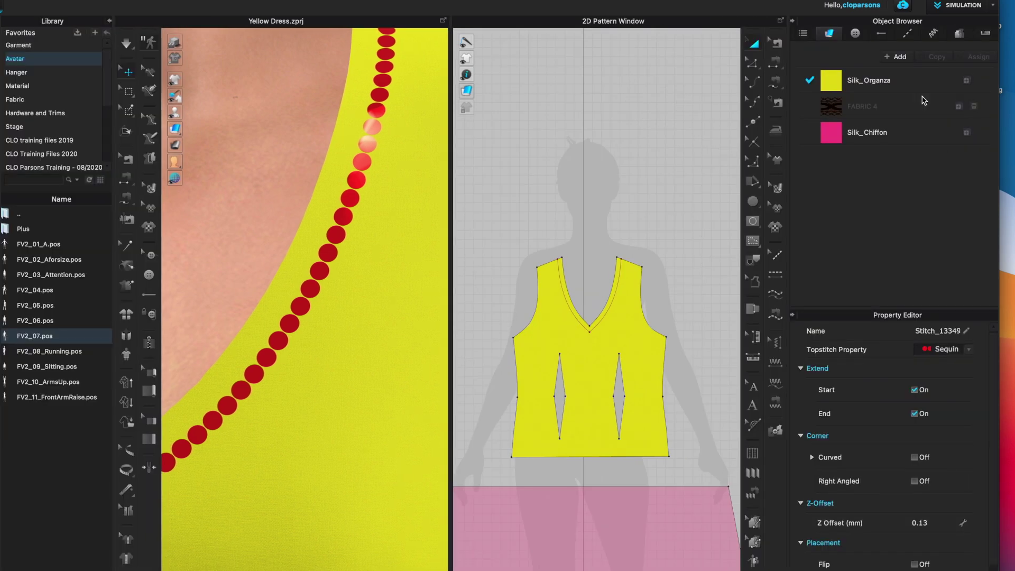
Apply the Sequins 1 topstitch with Segment Topstitch to two adjoining segments of the wavy internal line on the yellow front skirt.
left_click(108, 25)
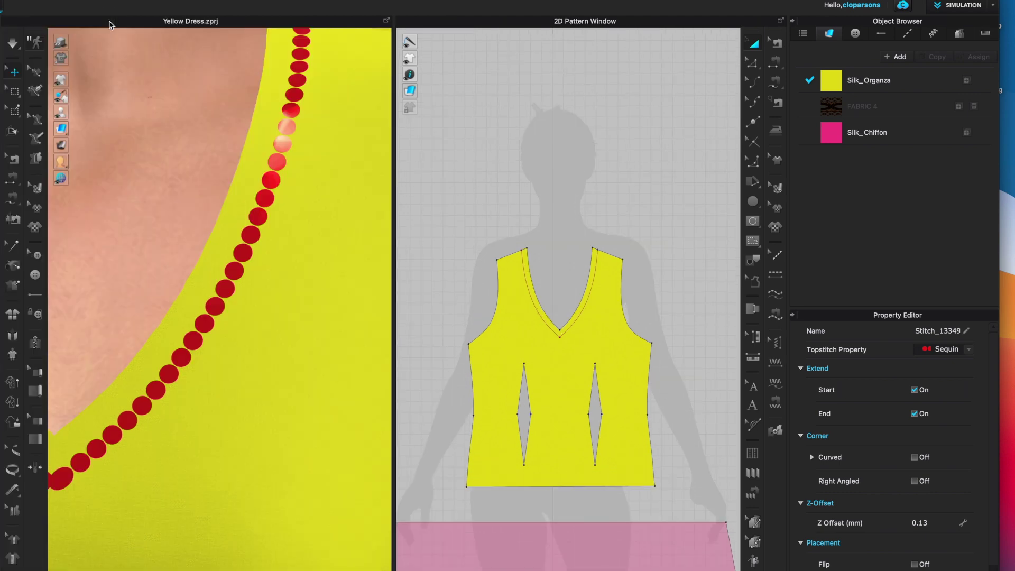
scroll(194, 280, "down", 5)
middle_click_drag(182, 376, 233, 137)
scroll(211, 394, "down", 5)
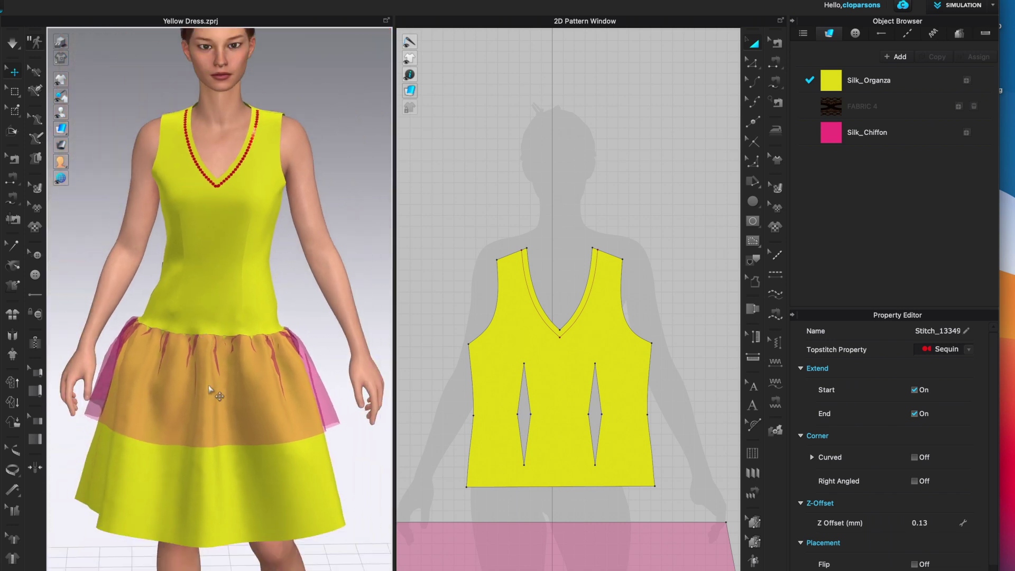
middle_click_drag(212, 394, 199, 296)
scroll(509, 460, "down", 3)
right_click_drag(549, 432, 555, 163)
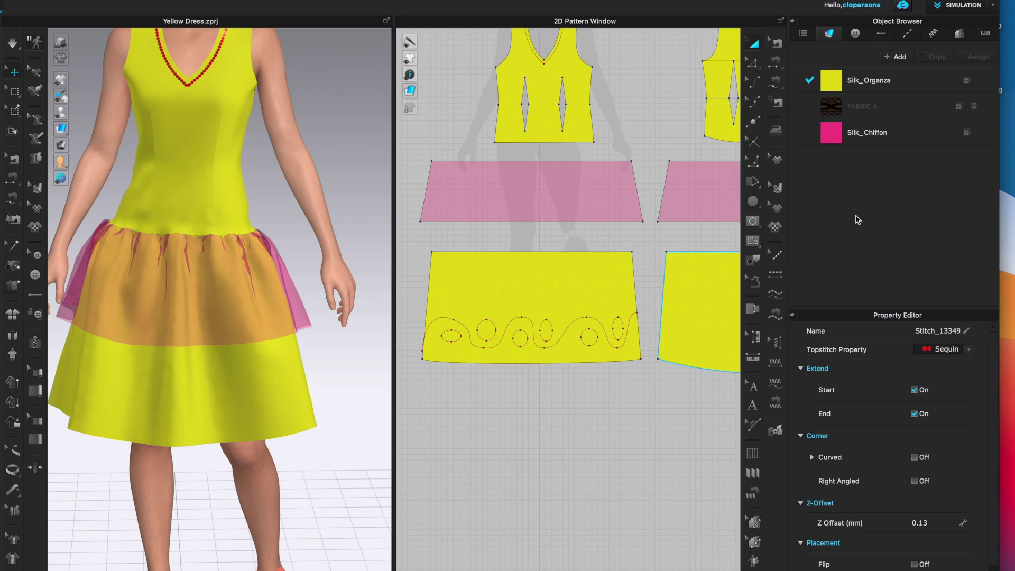
left_click(909, 34)
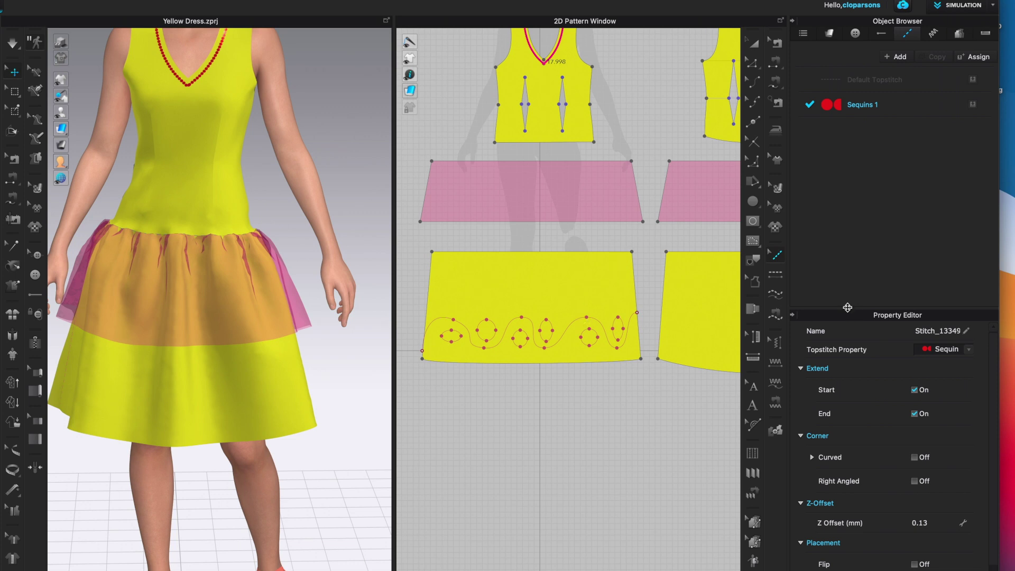
left_click(776, 275)
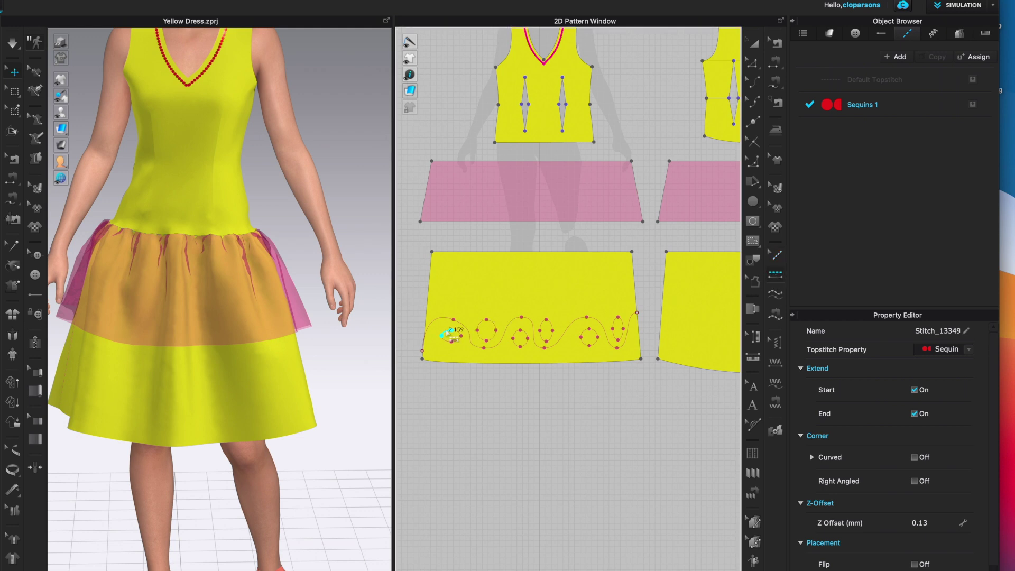
scroll(449, 331, "up", 3)
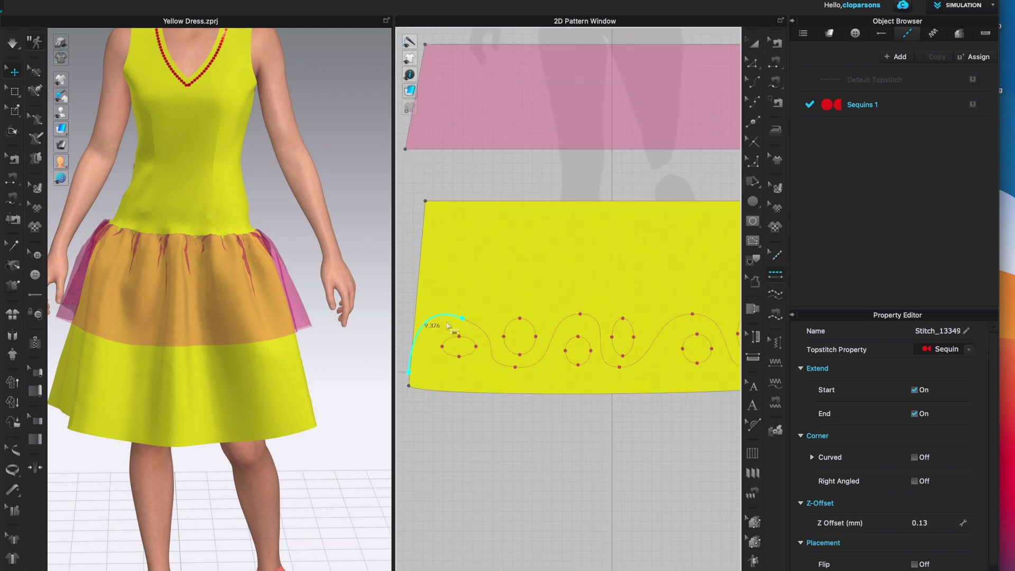
scroll(510, 290, "up", 1)
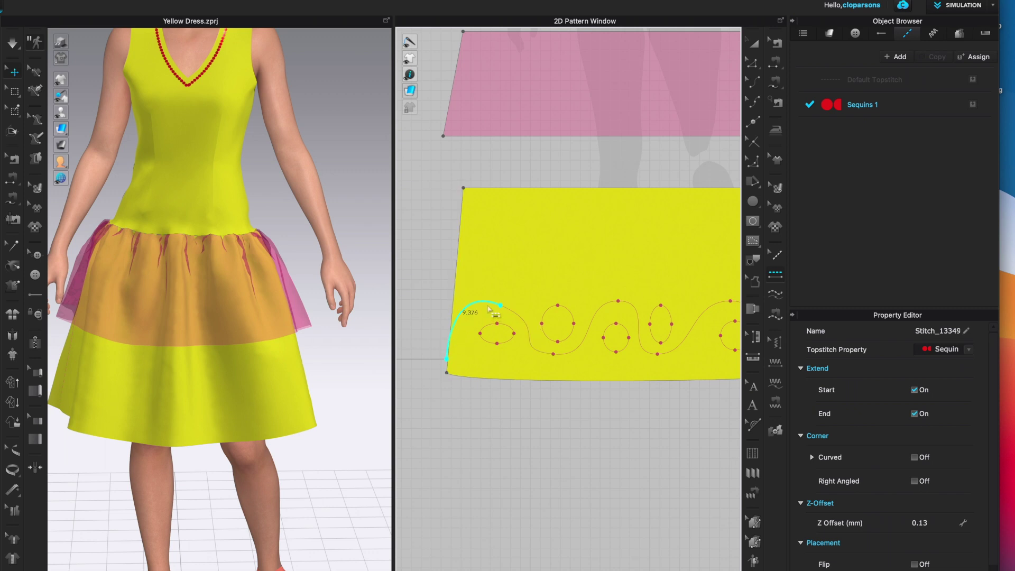
left_click(639, 319)
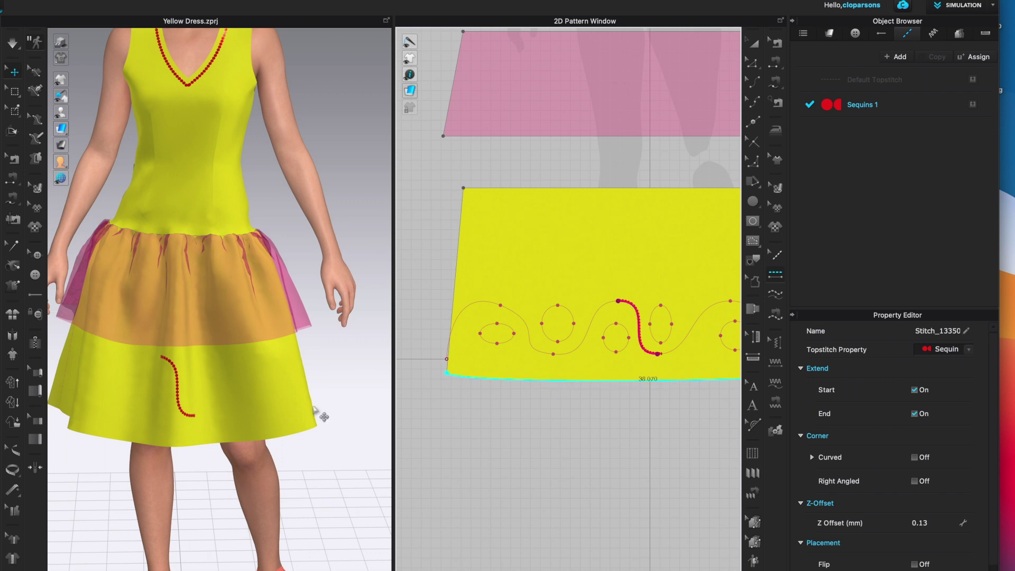
left_click(604, 315)
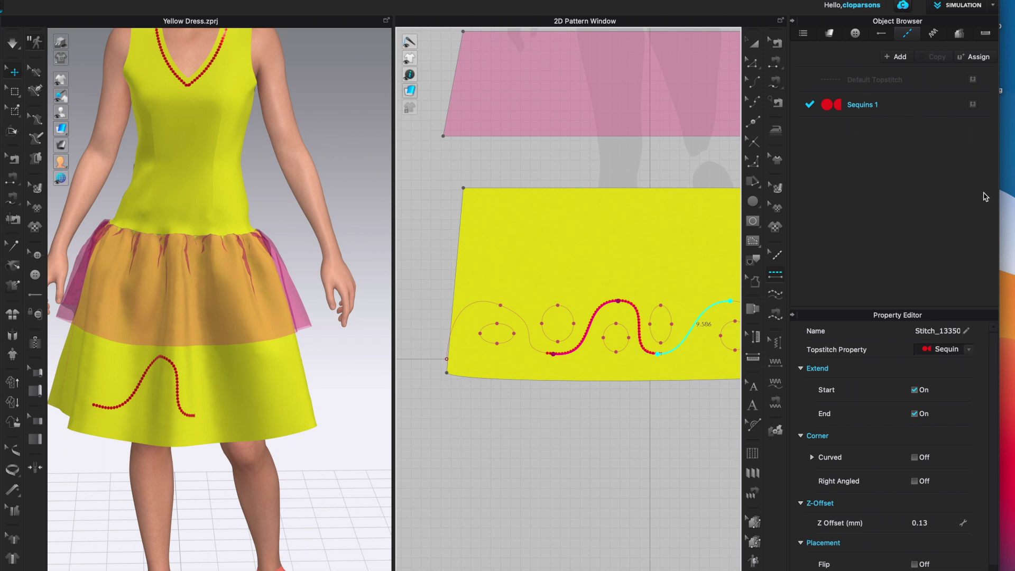
Add a new topstitch and load Sequins_1.png from the Desktop as its texture.
right_click(923, 112)
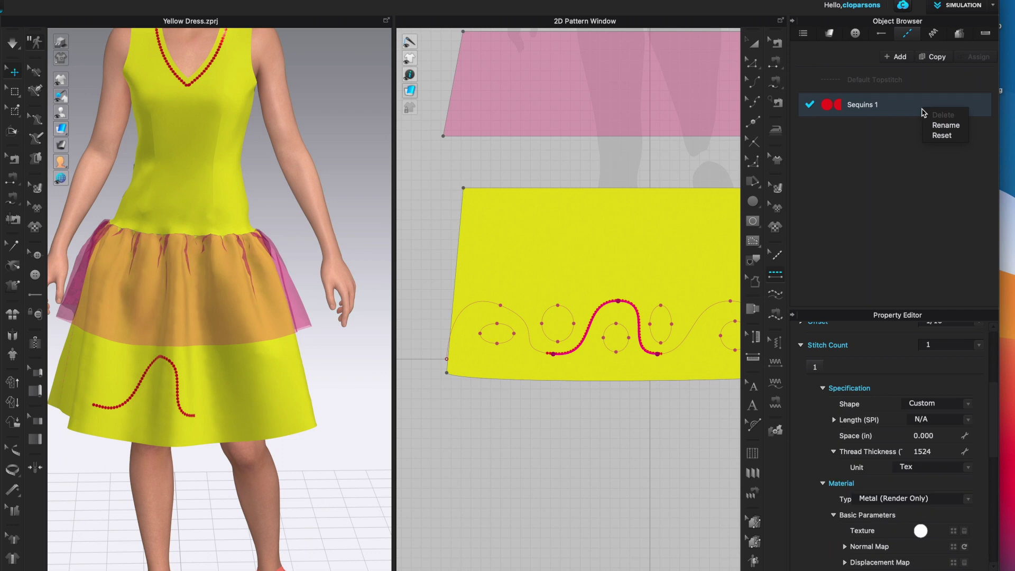
left_click(899, 106)
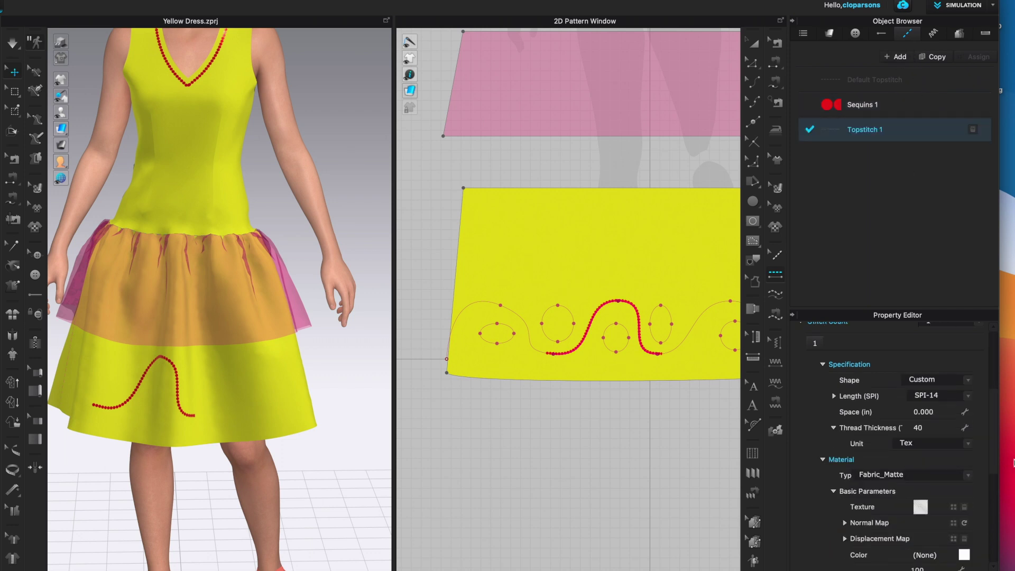
left_click(955, 508)
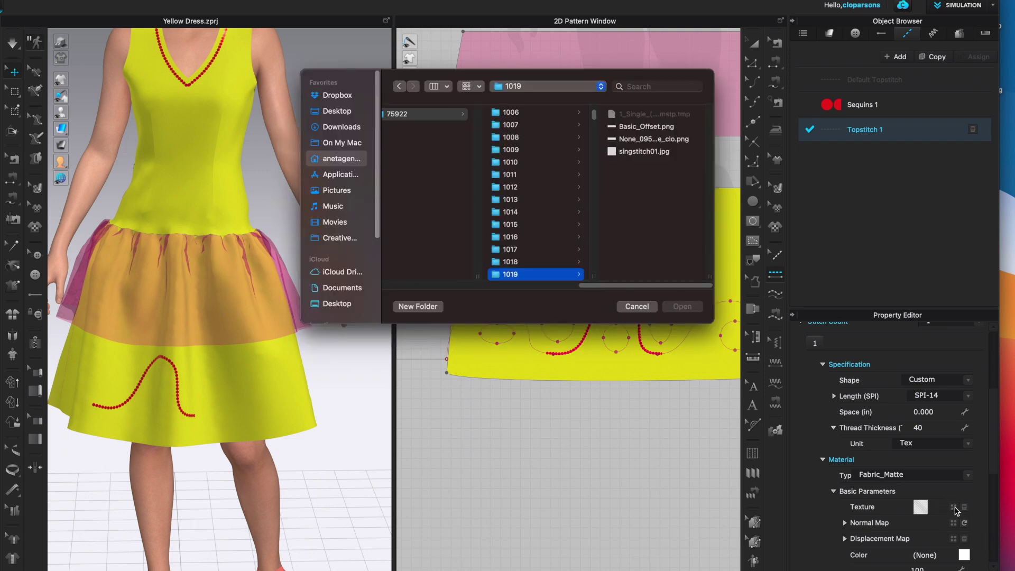
left_click(344, 112)
left_click(426, 127)
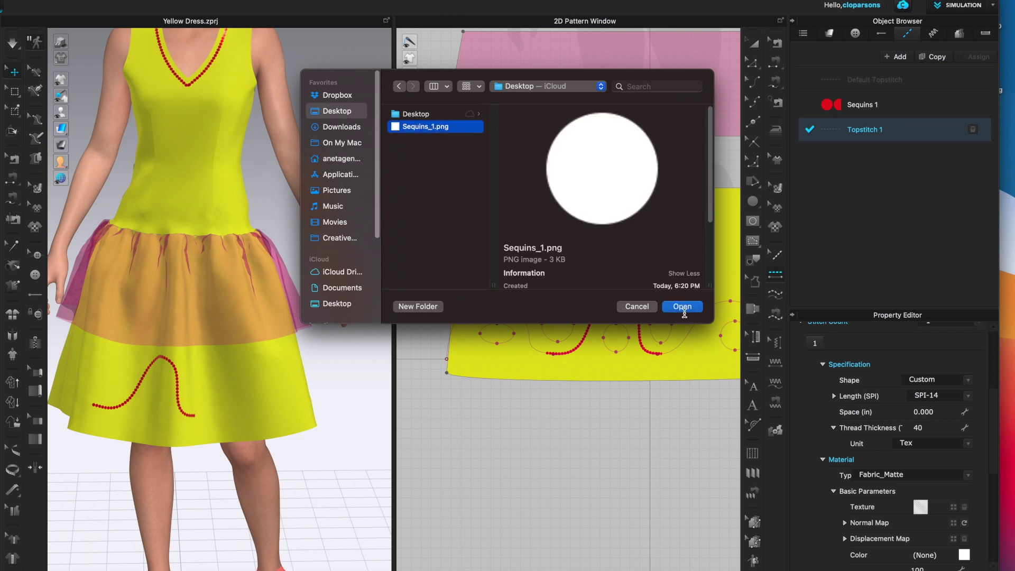
left_click(682, 307)
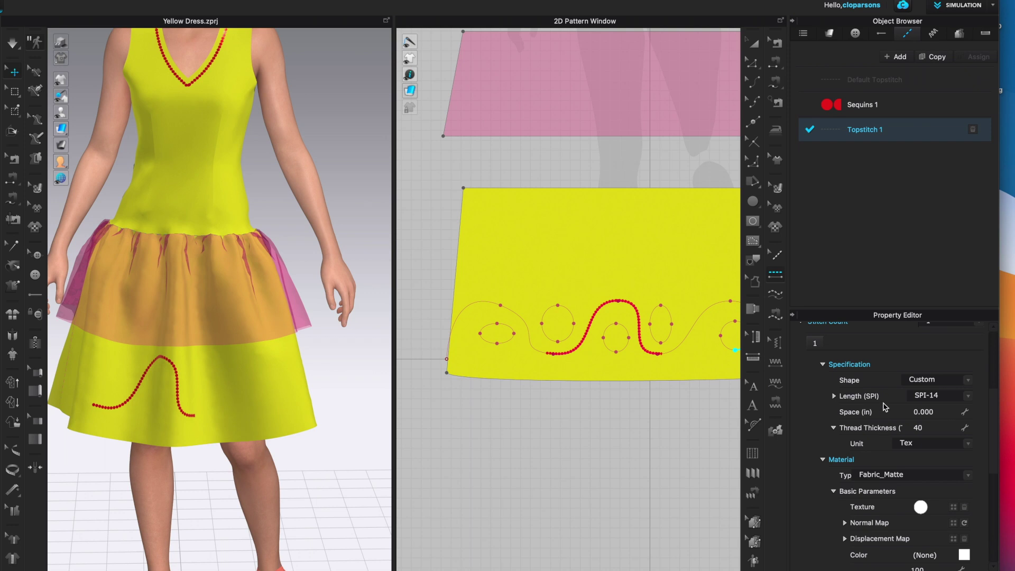
Rename the new topstitch as Sequins 2 blue.
right_click(884, 131)
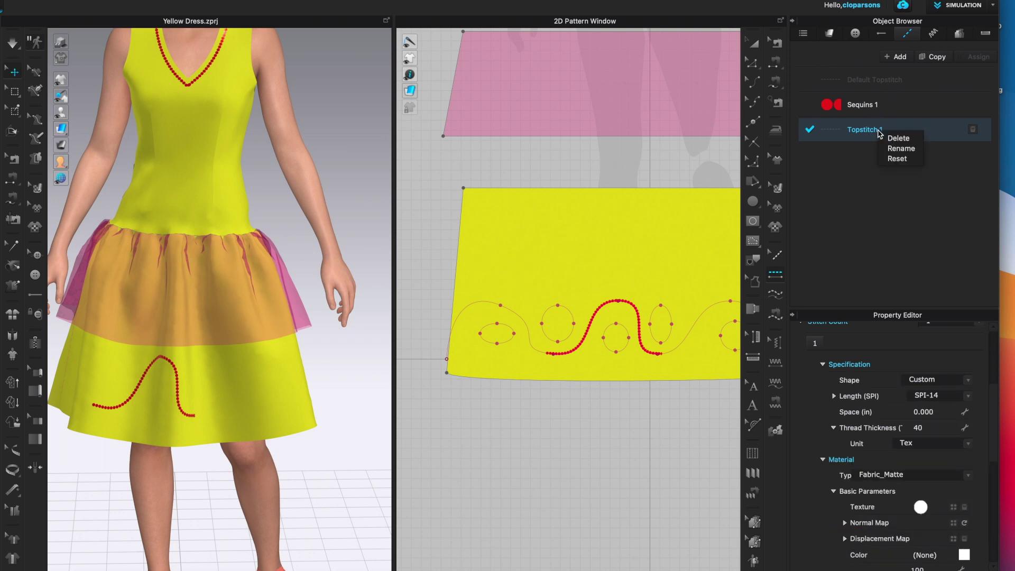
left_click(894, 147)
double_click(879, 130)
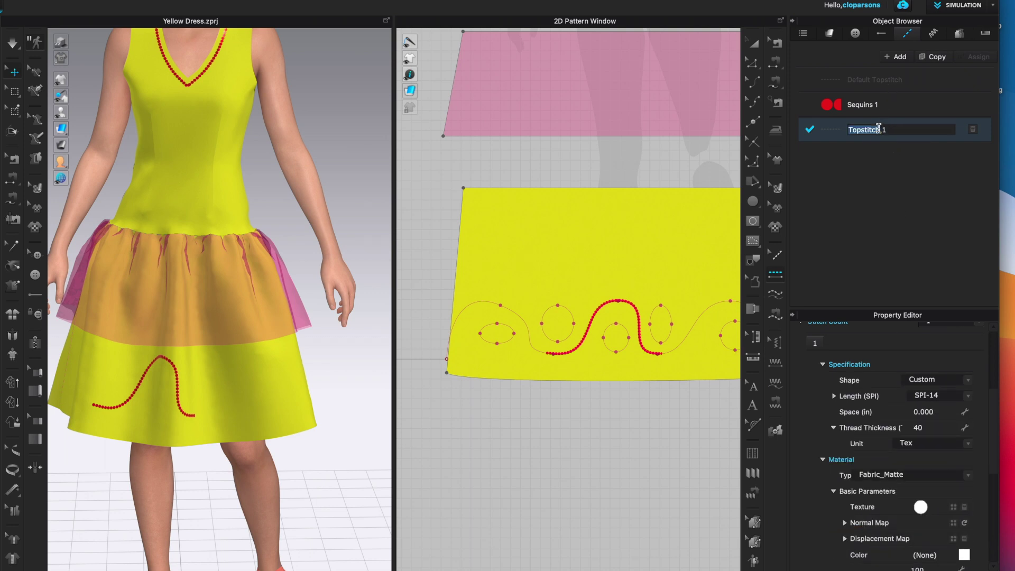
left_click_drag(904, 129, 837, 130)
type("Seq")
key("Return")
Set the material color of Sequins 2 blue to the Pantone blue Spring Break (#008CCB).
scroll(960, 524, "down", 2)
scroll(960, 523, "down", 3)
left_click_drag(994, 457, 998, 431)
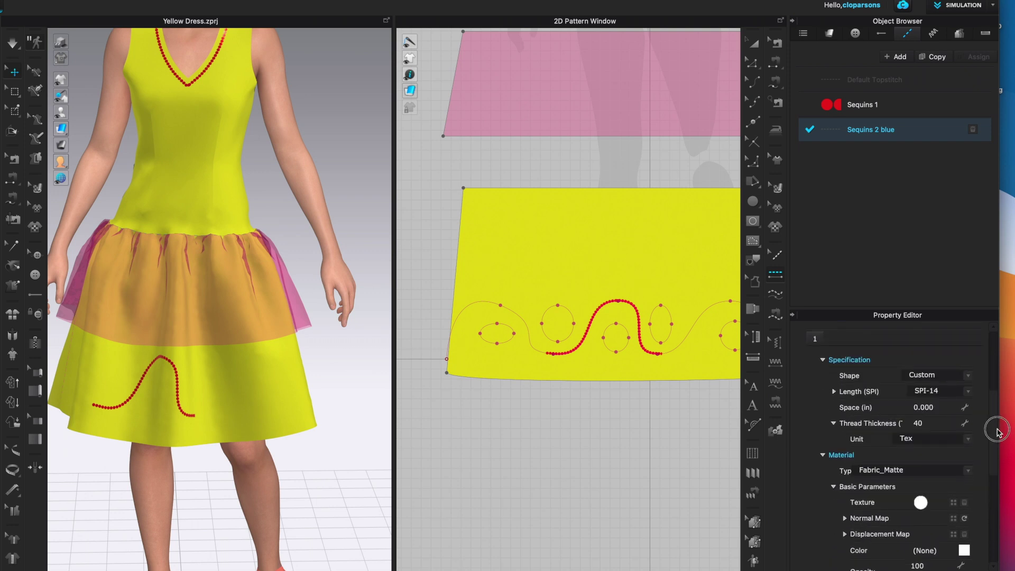
scroll(984, 439, "down", 5)
left_click(966, 435)
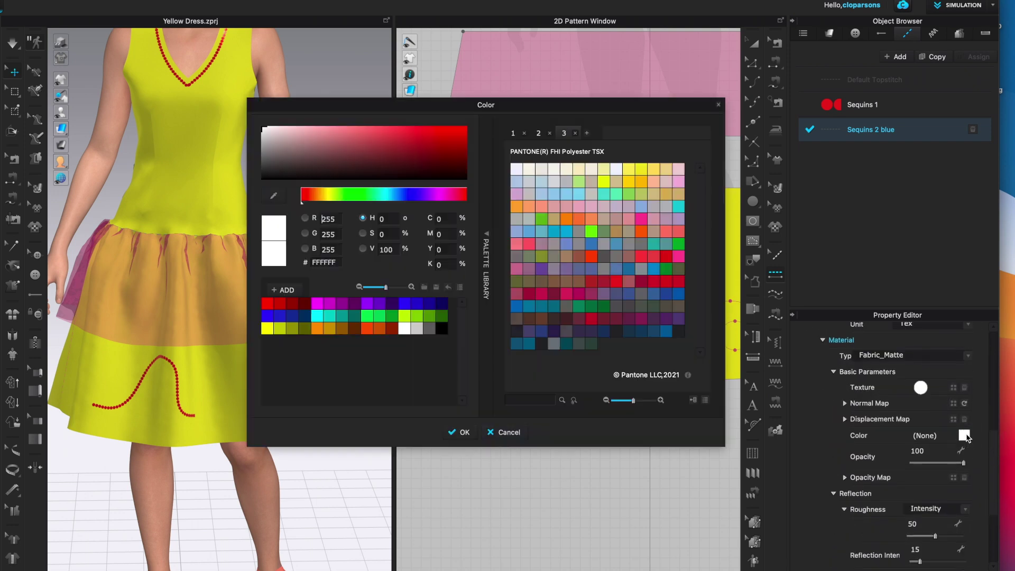
left_click(653, 270)
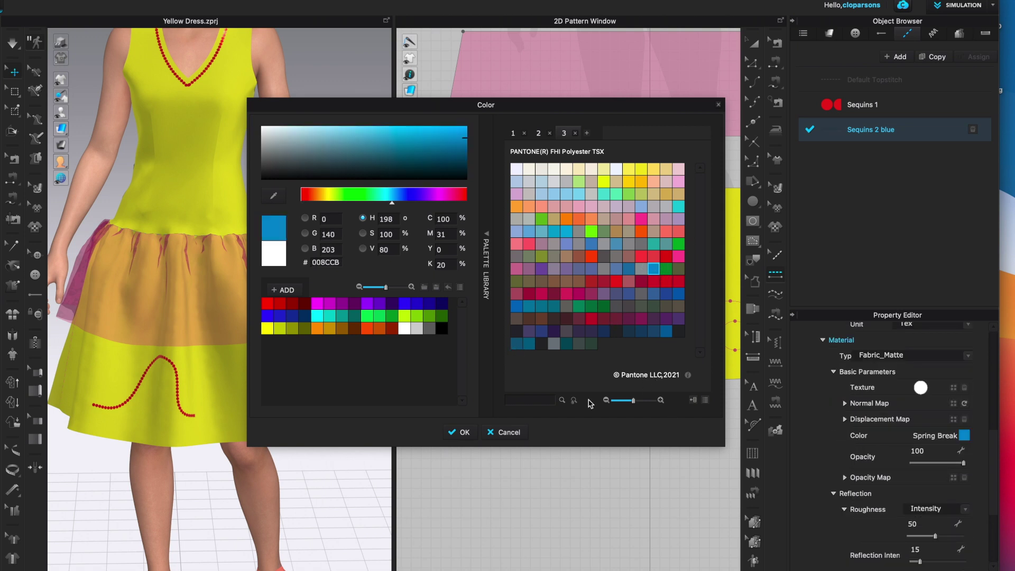
left_click(471, 438)
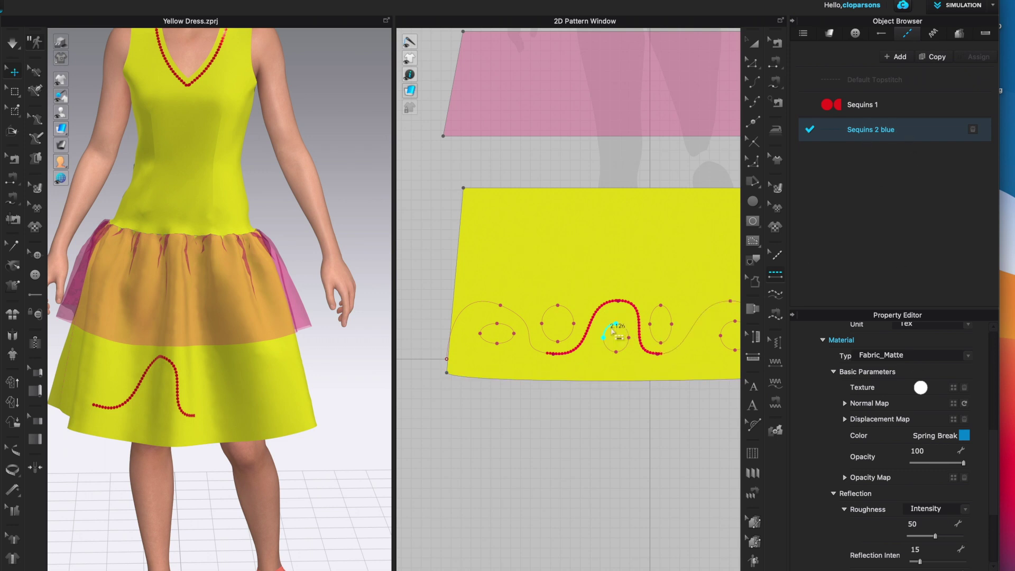
Apply the Sequins 2 blue topstitch to the segments of the small ellipse beneath the red sequined curve on the front skirt.
left_click(614, 331)
left_click(628, 338)
left_click(617, 352)
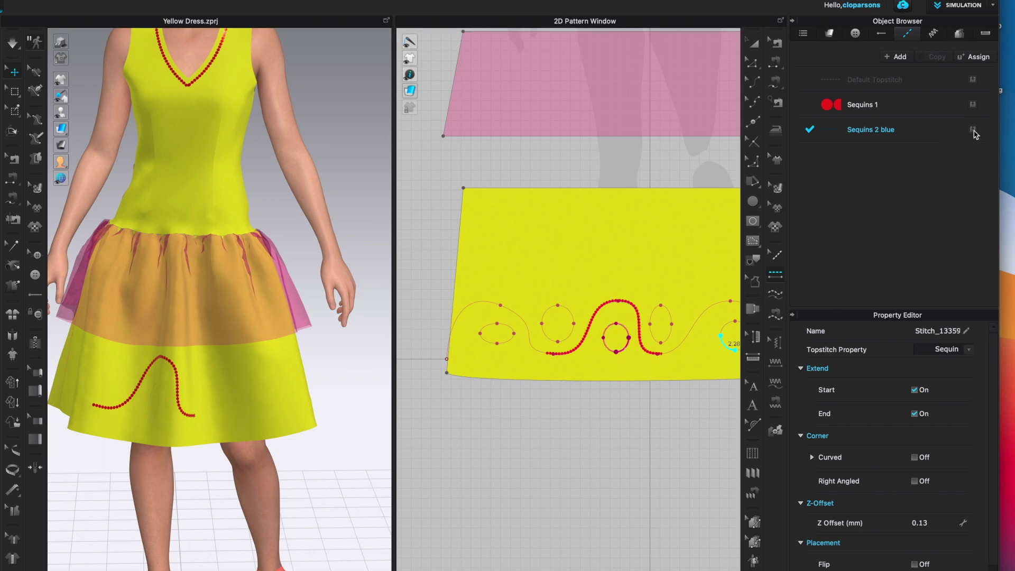
scroll(639, 367, "up", 5)
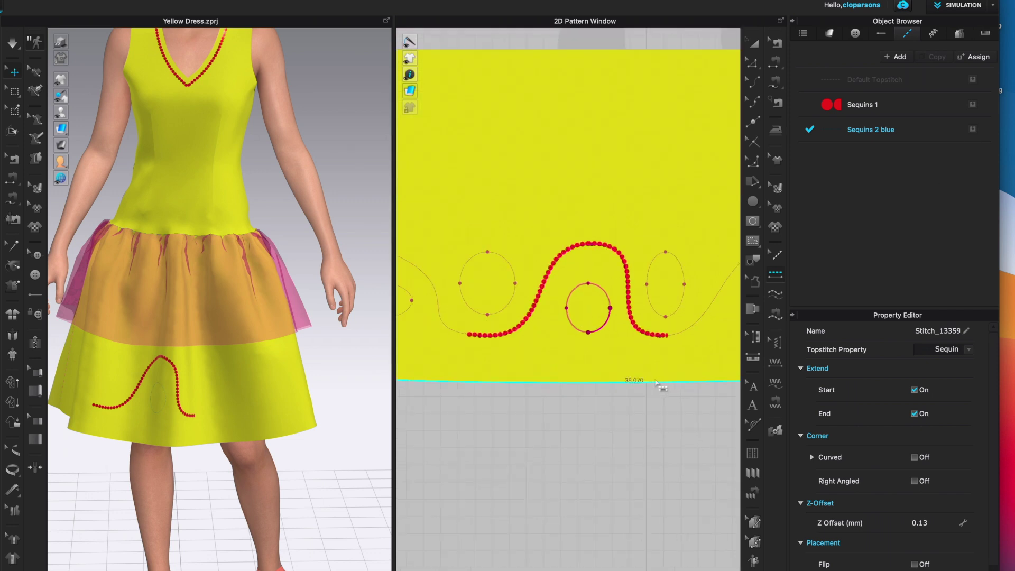
right_click_drag(590, 278, 651, 368)
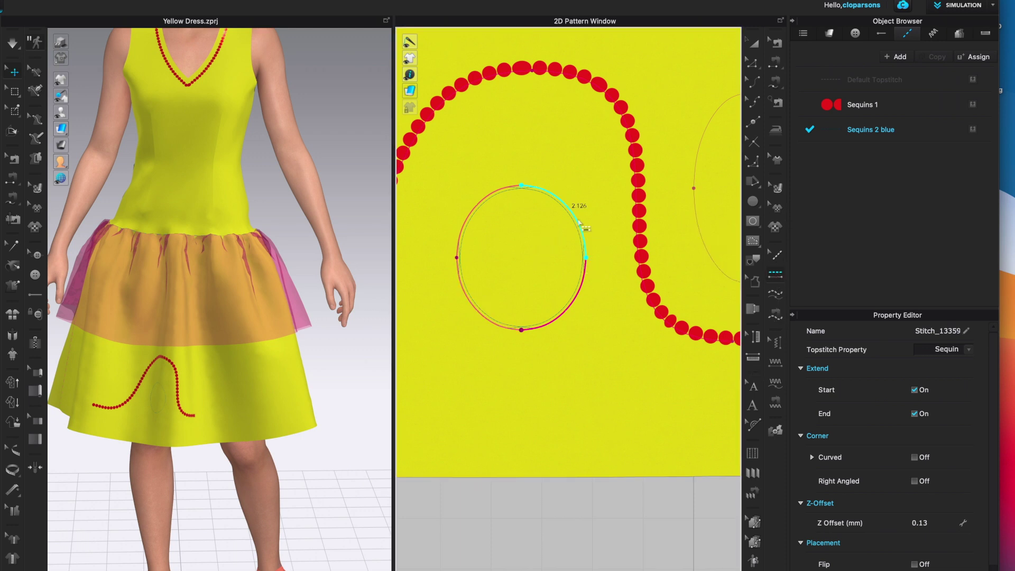
left_click(666, 338)
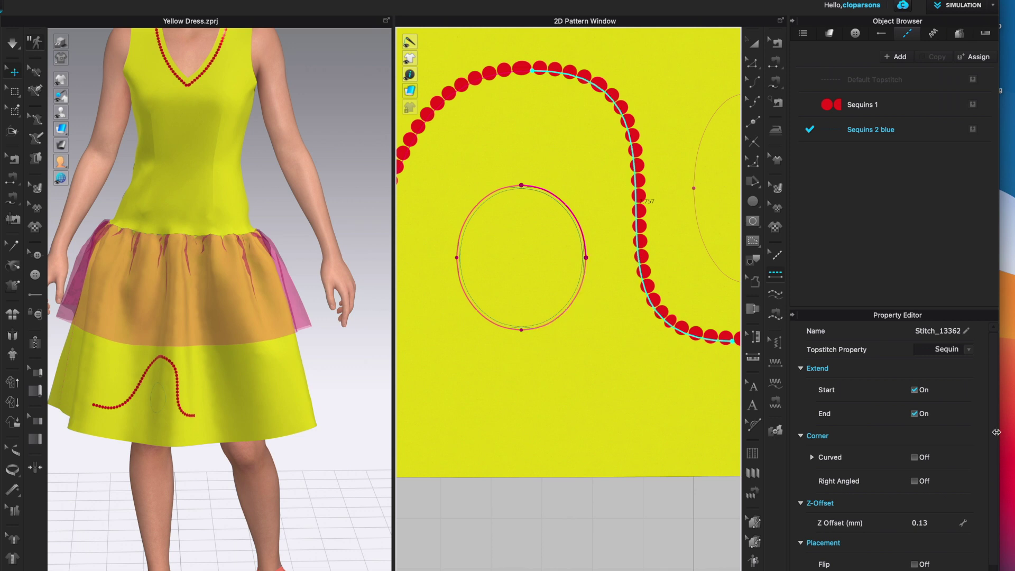
Set the stitch length of the Sequins 2 blue topstitch to SPI-4.
left_click(916, 136)
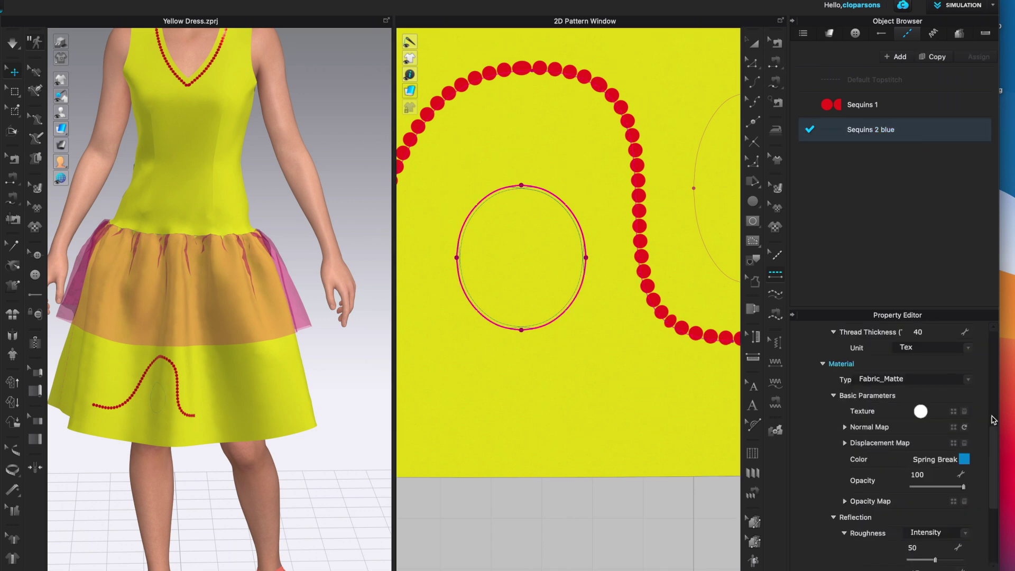
scroll(984, 418, "up", 1)
left_click(920, 418)
key("Escape")
scroll(568, 312, "up", 5)
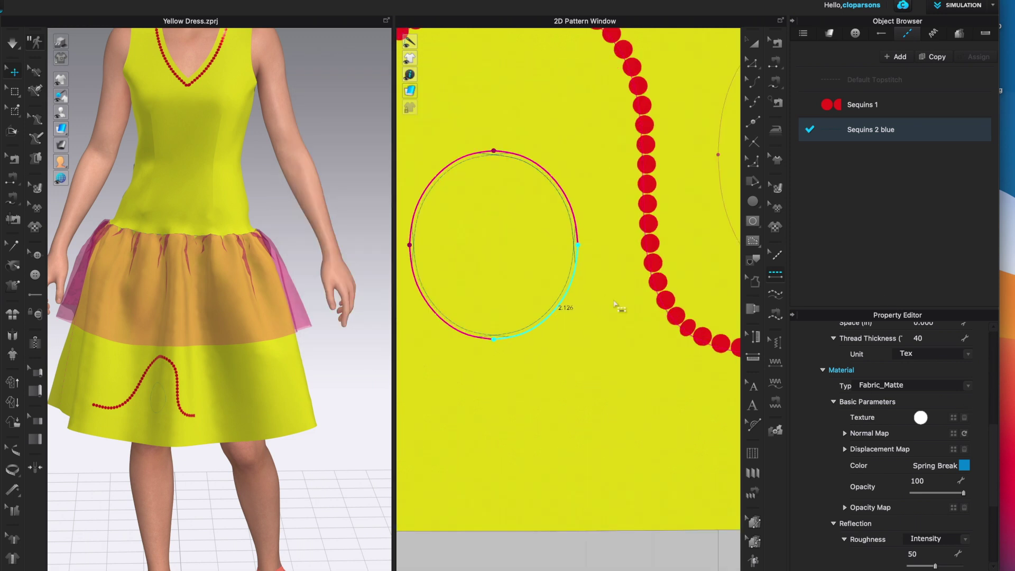
scroll(974, 415, "up", 10)
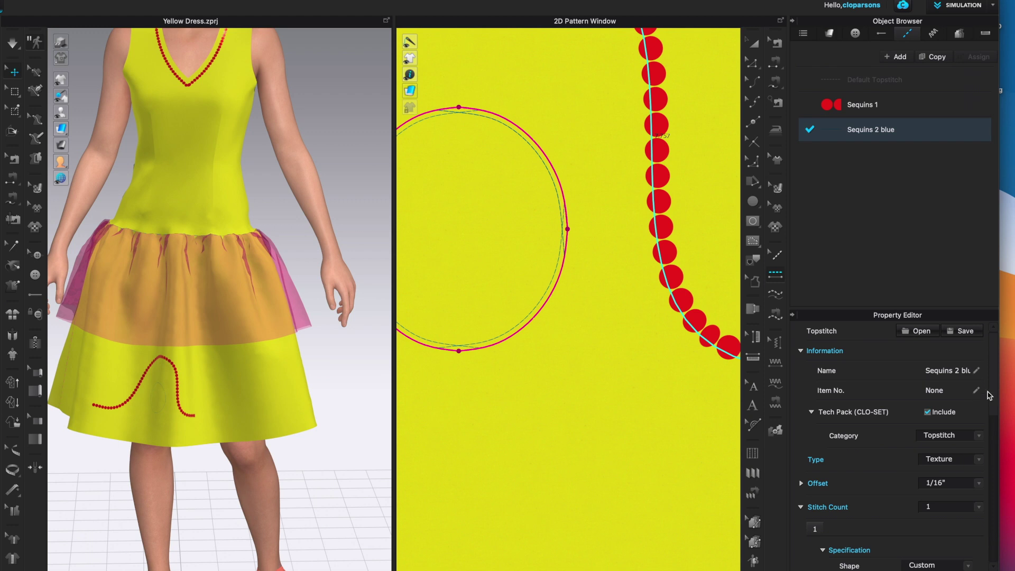
scroll(998, 401, "down", 5)
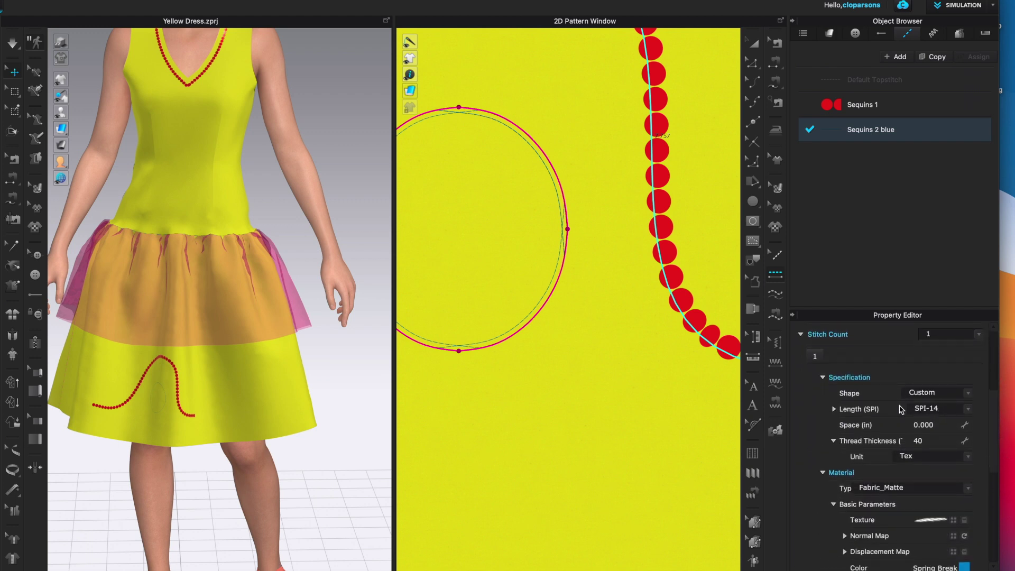
left_click(969, 411)
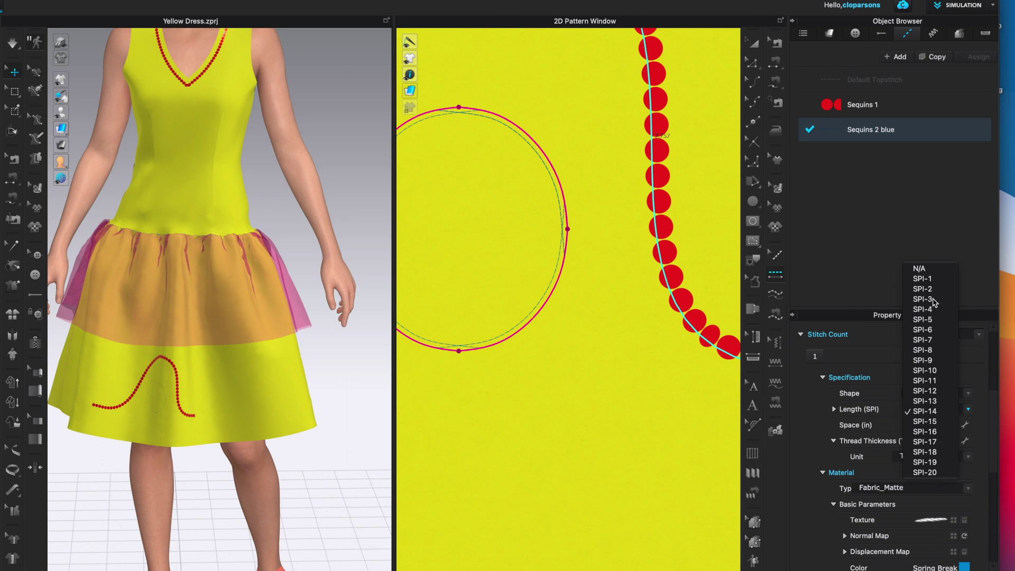
key("Escape")
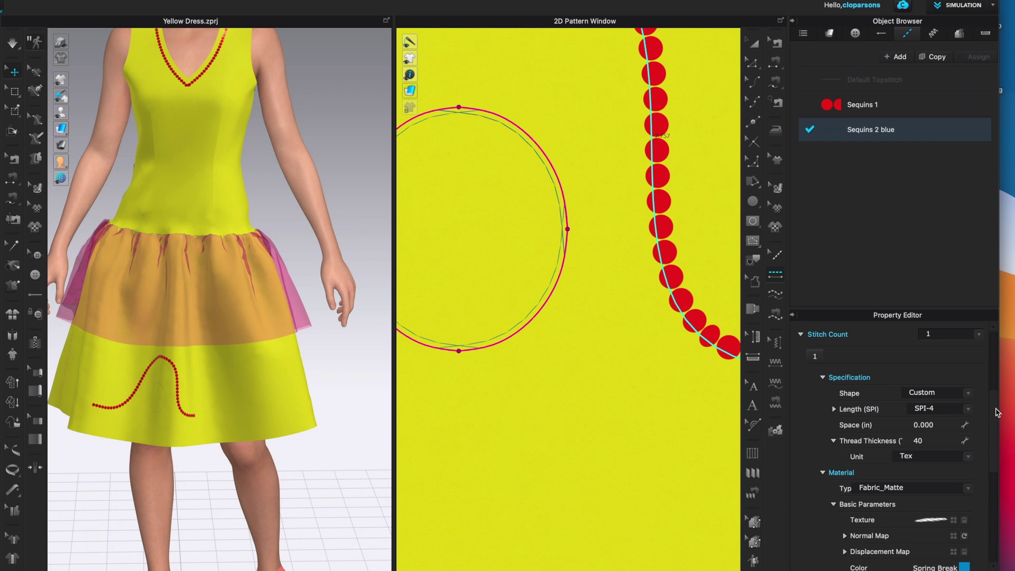
Load Sequins_1.png from the Desktop as the material texture of the Sequins 2 blue topstitch.
left_click_drag(998, 421, 999, 441)
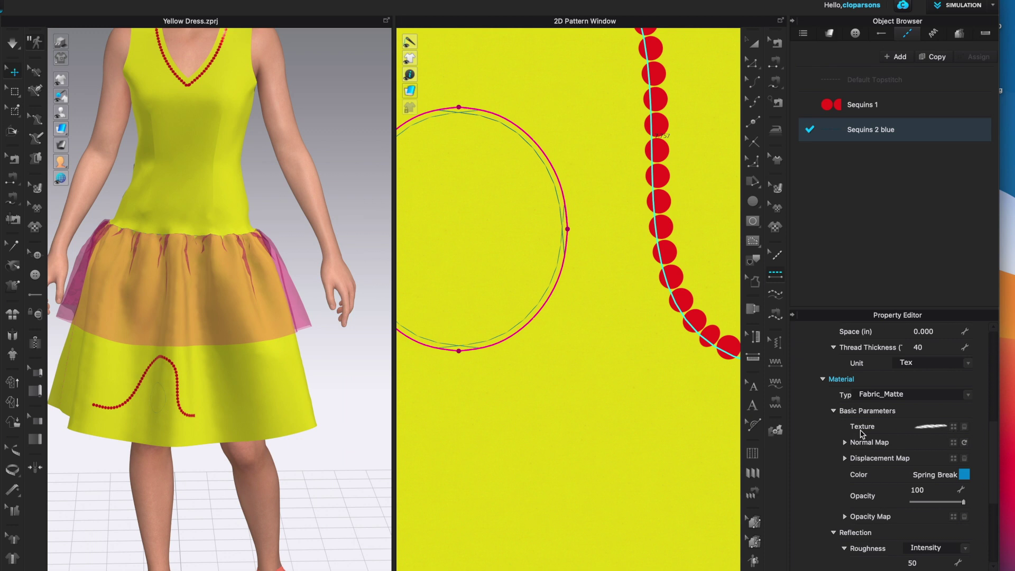
left_click(956, 427)
left_click(335, 111)
left_click(415, 127)
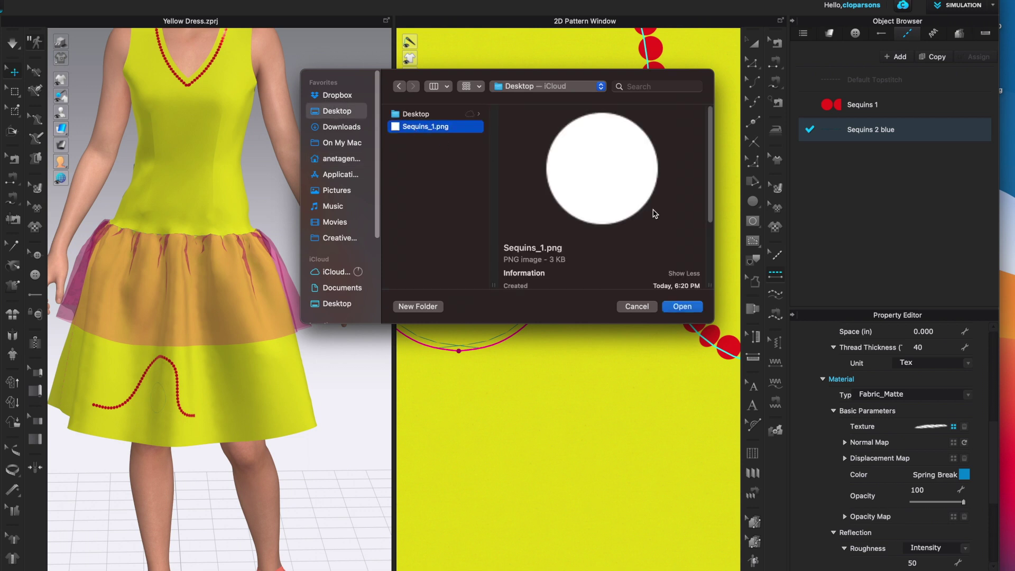
left_click(688, 306)
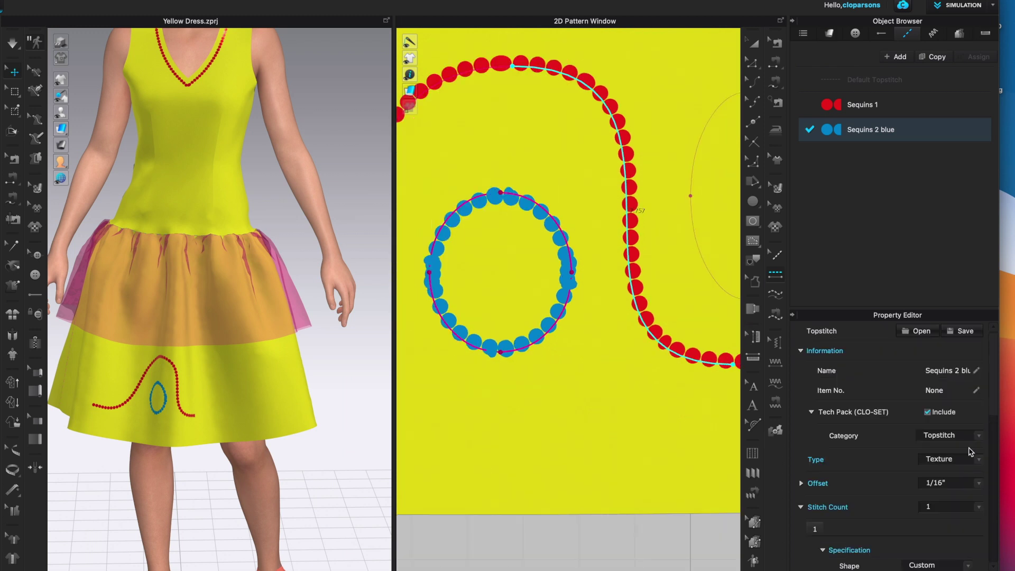
Set the offset of the Sequins 2 blue topstitch to 0" so the sequins sit on the ellipse line.
left_click(978, 485)
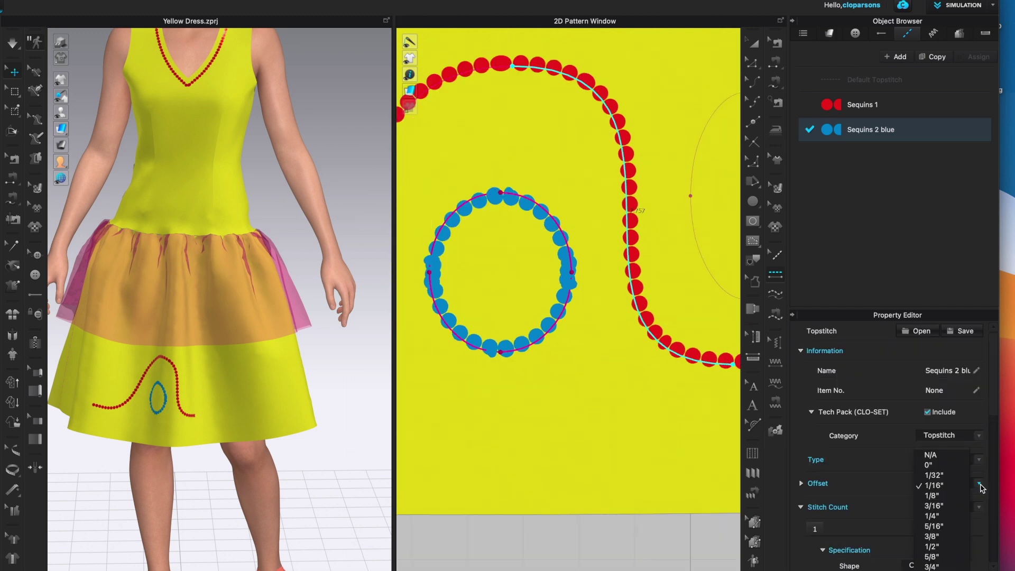
left_click(932, 465)
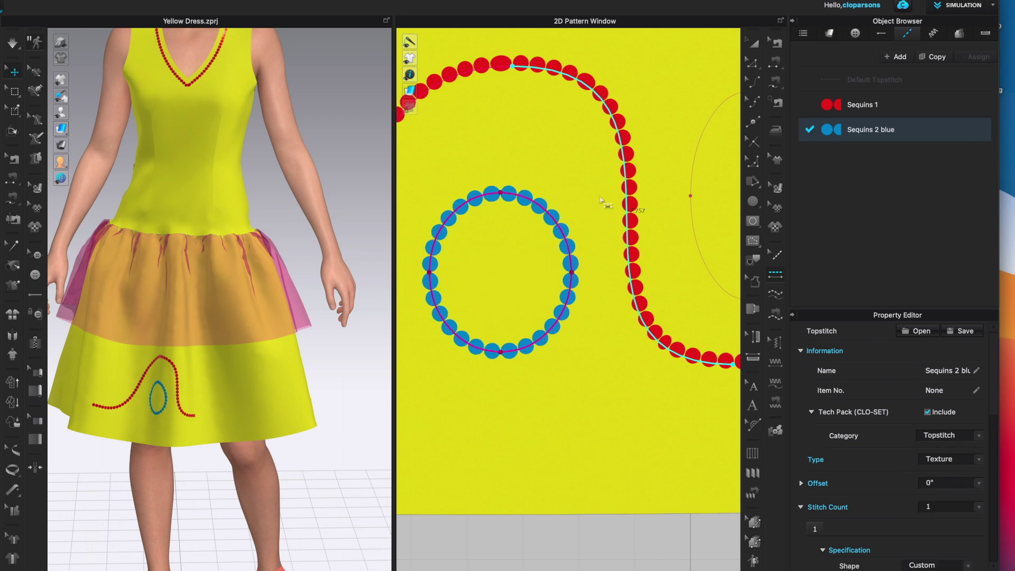
left_click(429, 255)
scroll(978, 466, "down", 10)
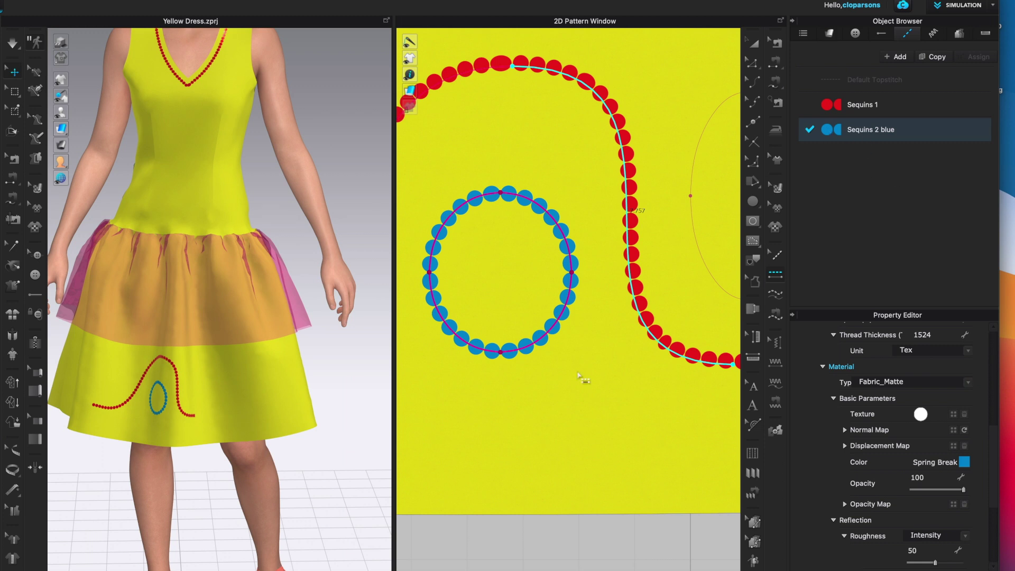
Topstitch the rising wavy segment right of the existing red curve on the front skirt and assign Sequins 1 to it.
scroll(579, 372, "down", 8)
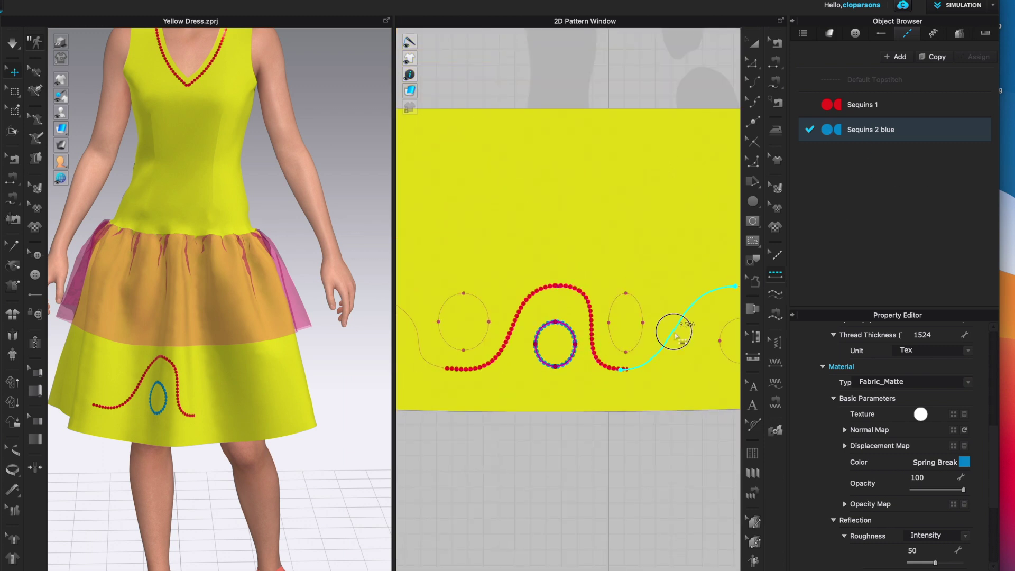
left_click(679, 342)
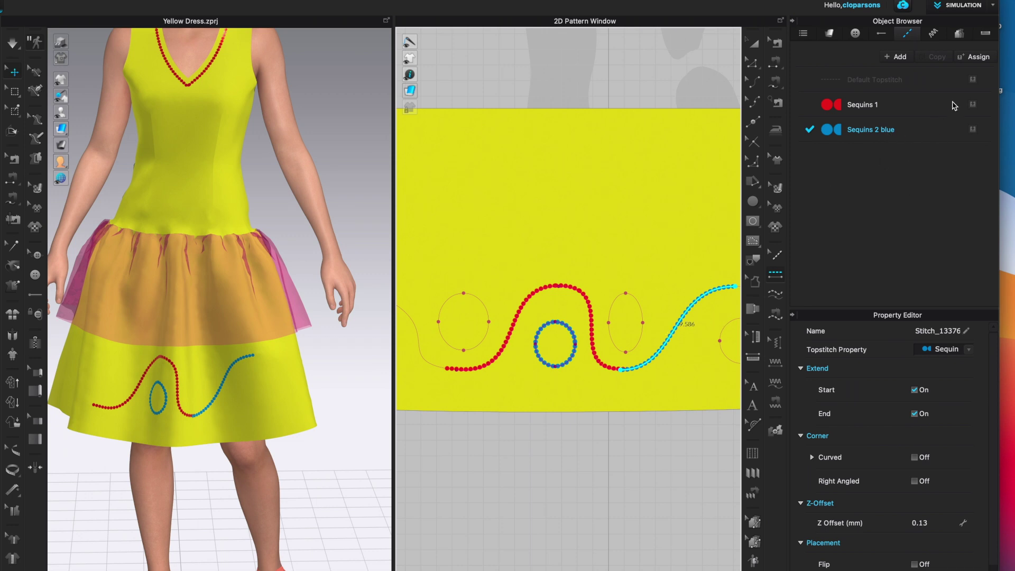
left_click_drag(972, 108, 683, 337)
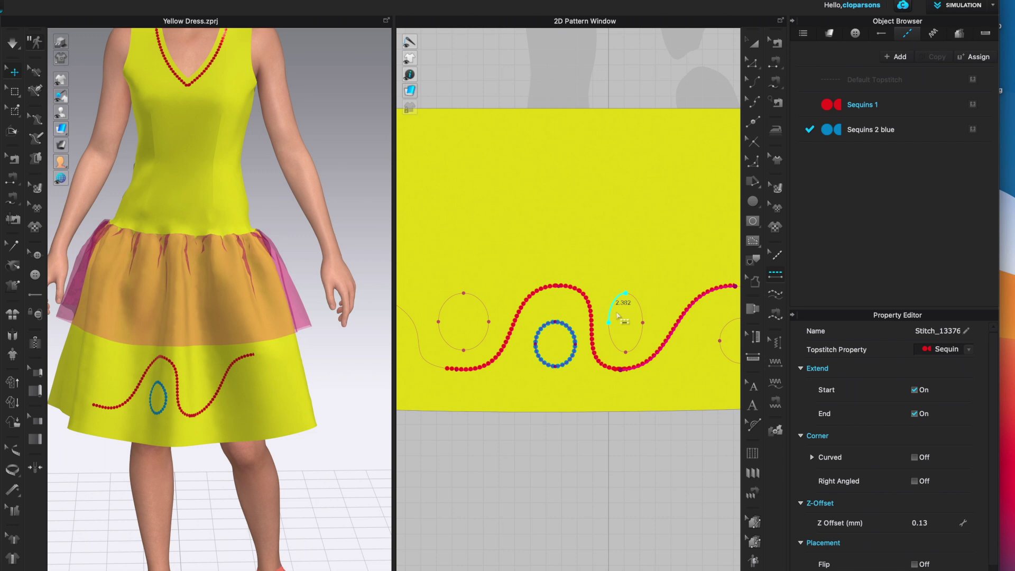
Apply the Sequins 2 blue topstitch to the tall central ellipse and the two unstitched ellipses on the left half of the front skirt.
mouse_move(616, 305)
left_mouse_down()
mouse_move(632, 291)
mouse_move(642, 301)
mouse_move(646, 339)
mouse_move(630, 347)
left_mouse_up()
left_click(629, 350)
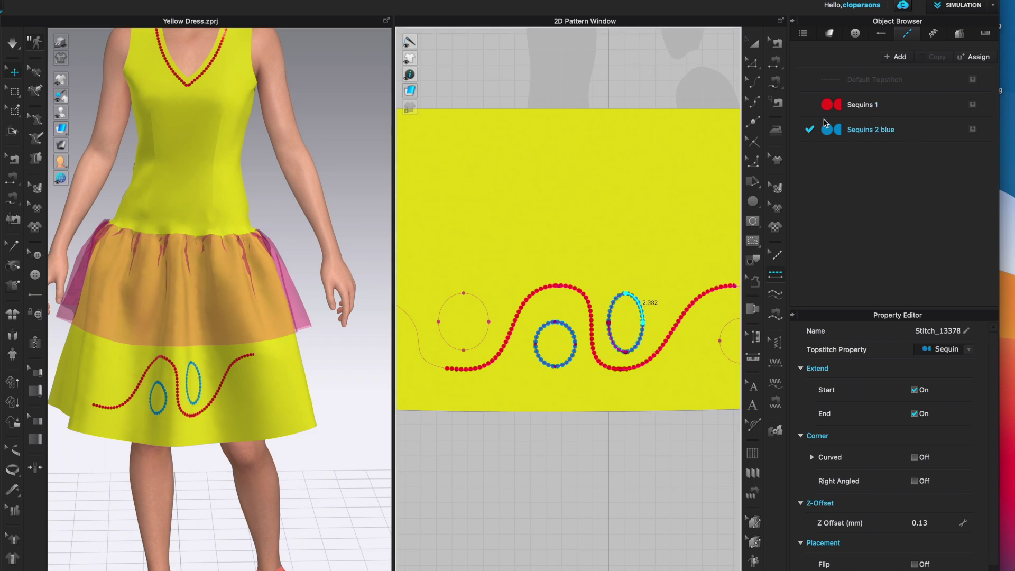
left_click(447, 302)
mouse_move(453, 348)
left_mouse_down()
mouse_move(488, 333)
mouse_move(492, 306)
mouse_move(468, 292)
left_mouse_up()
scroll(600, 365, "down", 4)
left_click(492, 357)
left_click(496, 342)
left_click(505, 354)
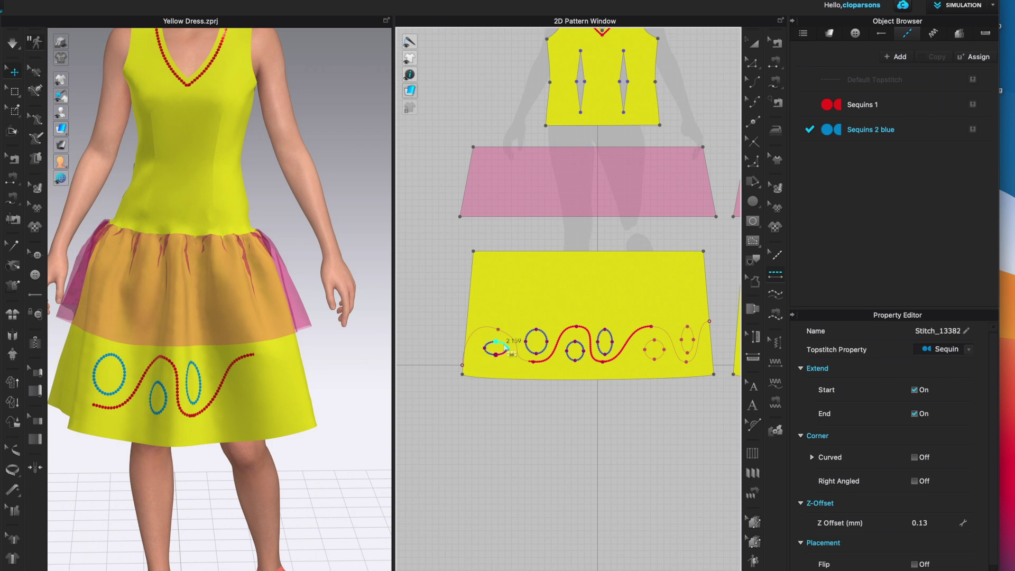
Apply the Sequins 1 topstitch to the remaining wavy line segments out to both side edges of the front skirt.
scroll(655, 330, "up", 3)
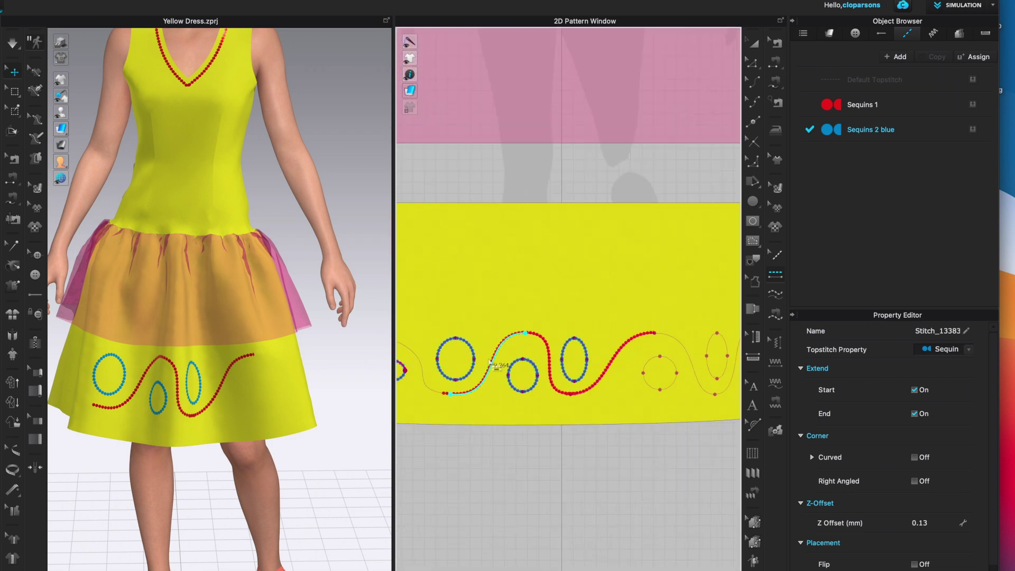
left_click(917, 104)
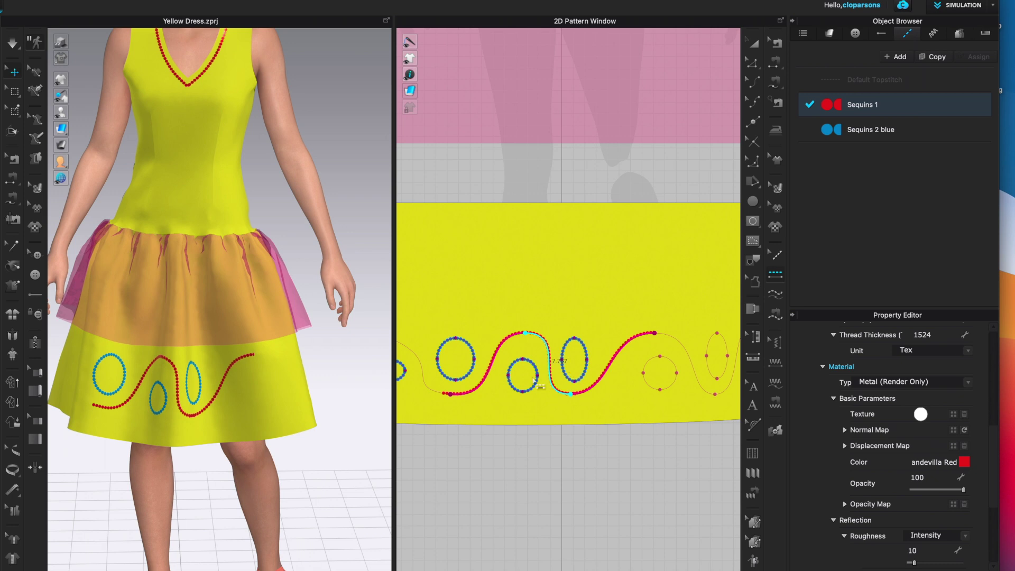
left_click(435, 393)
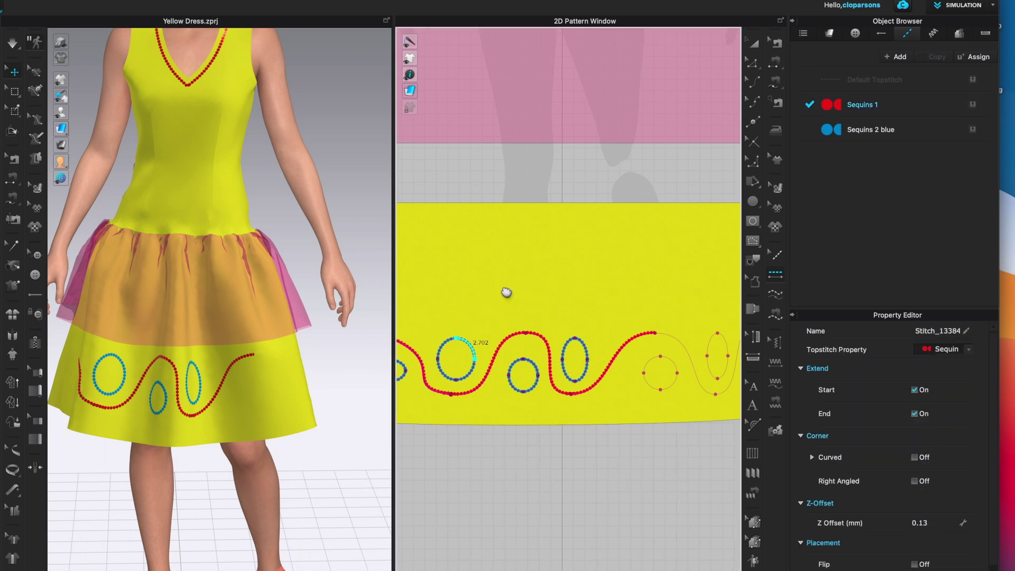
right_click_drag(501, 293, 652, 288)
left_click(521, 340)
right_click_drag(673, 381, 415, 381)
left_click(575, 347)
left_click(625, 369)
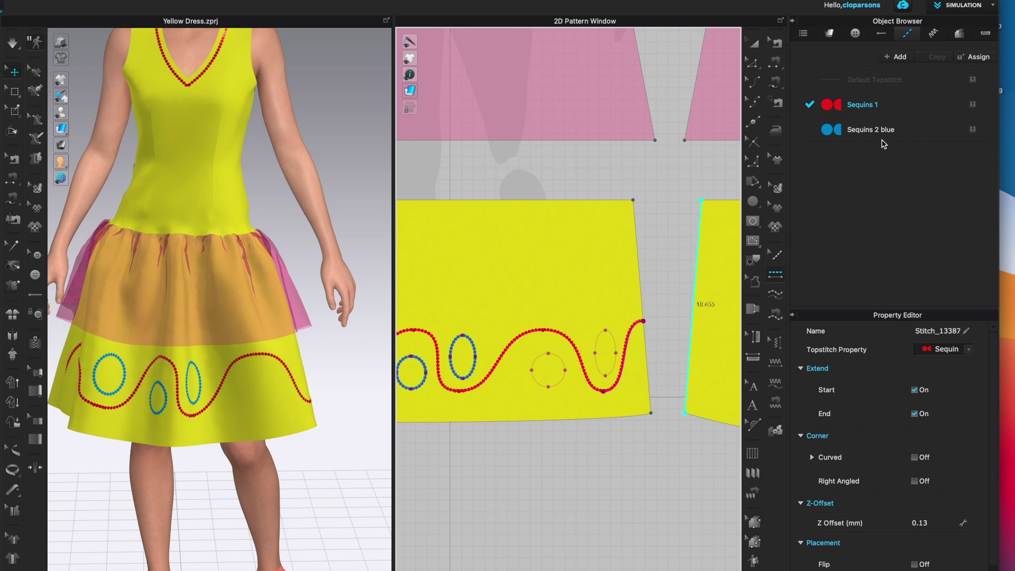
Apply the Sequins 2 blue topstitch to the round and tall ellipses near the right side edge of the front skirt.
left_click(925, 130)
left_click(541, 364)
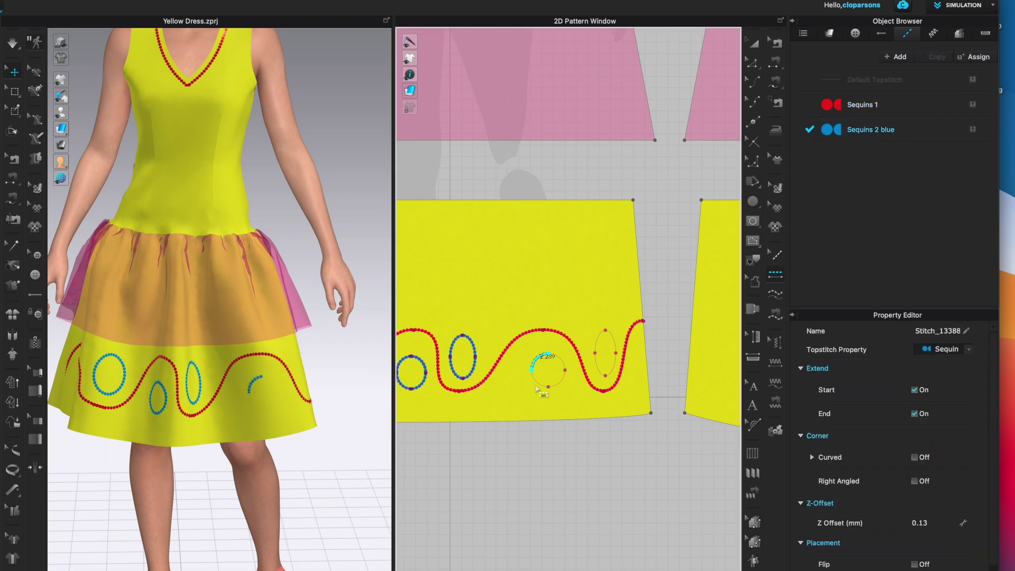
left_click(564, 369)
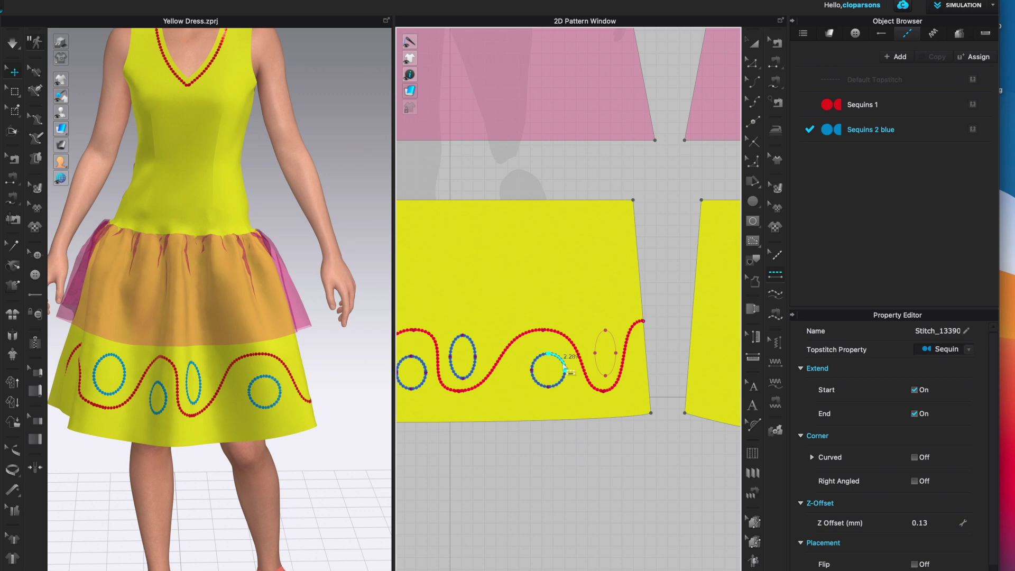
left_click(601, 345)
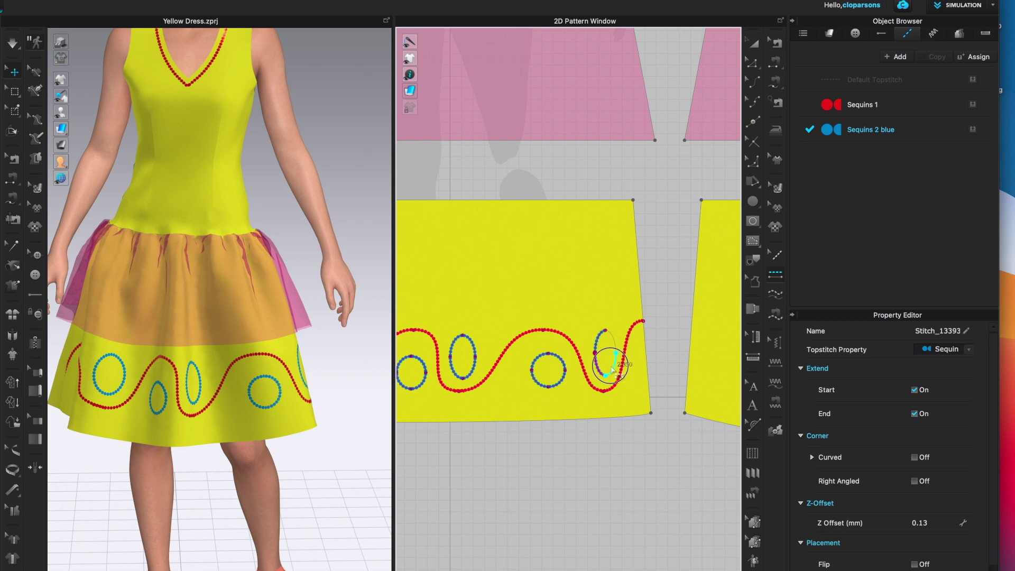
left_click(616, 346)
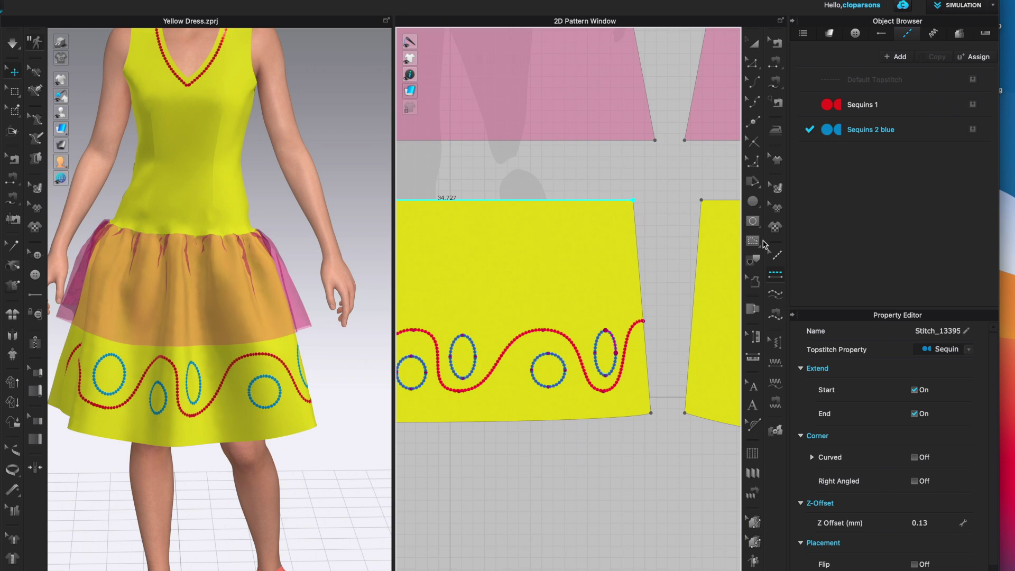
Show only the 3D garment view and examine the sequin lines on the dress's neckline and skirt from several angles.
scroll(698, 262, "down", 3)
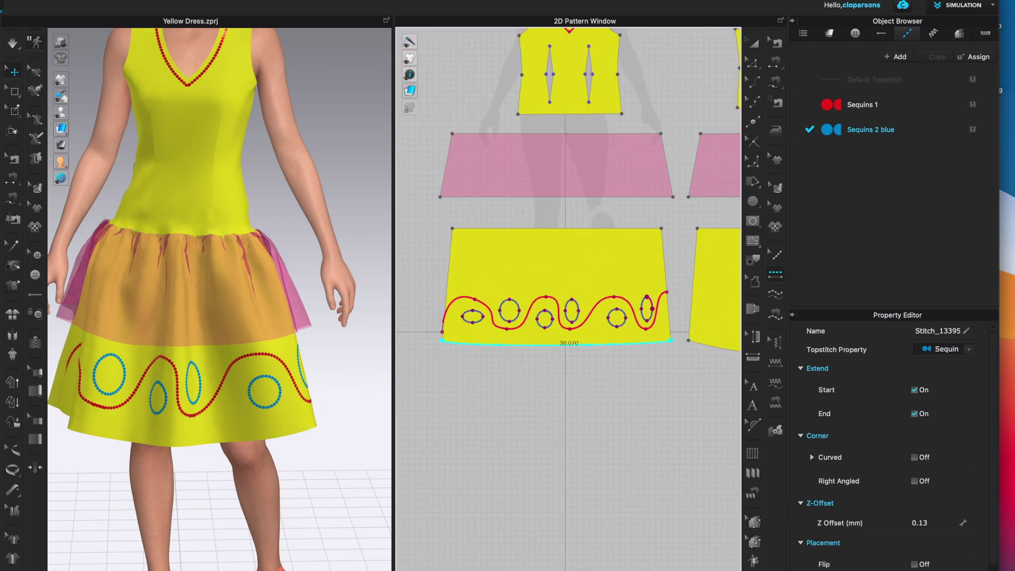
key("shift+1")
scroll(585, 295, "down", 3)
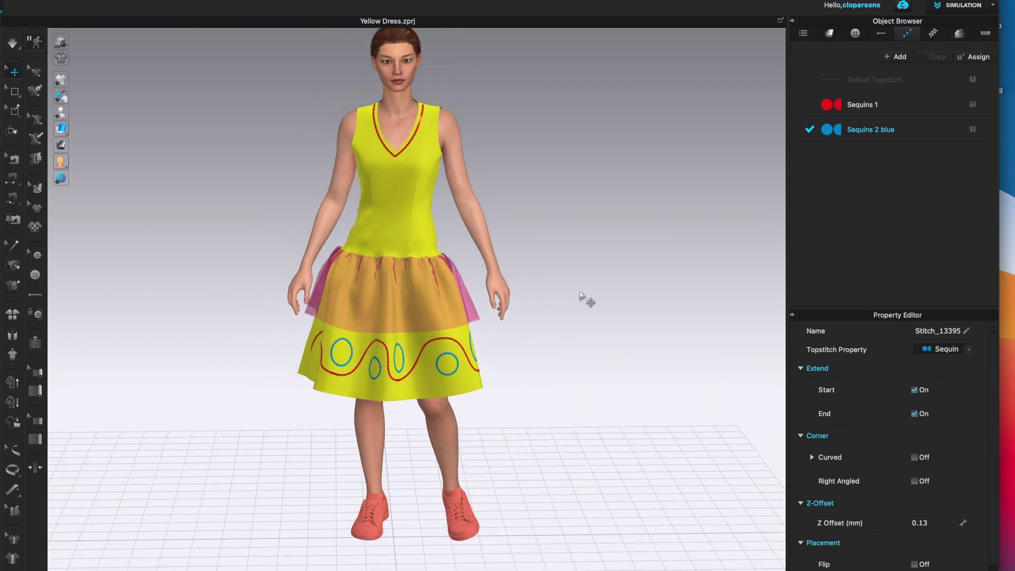
right_click_drag(539, 397, 566, 397)
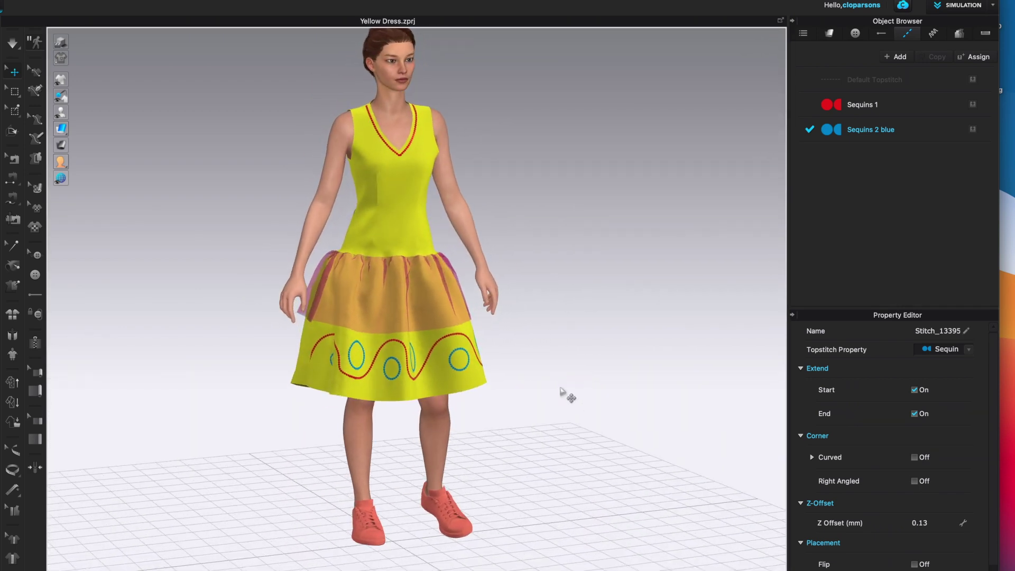
scroll(565, 387, "up", 3)
mouse_move(605, 367)
right_mouse_down()
mouse_move(583, 370)
mouse_move(615, 390)
mouse_move(608, 356)
mouse_move(608, 369)
right_mouse_up()
middle_click_drag(607, 301, 591, 351)
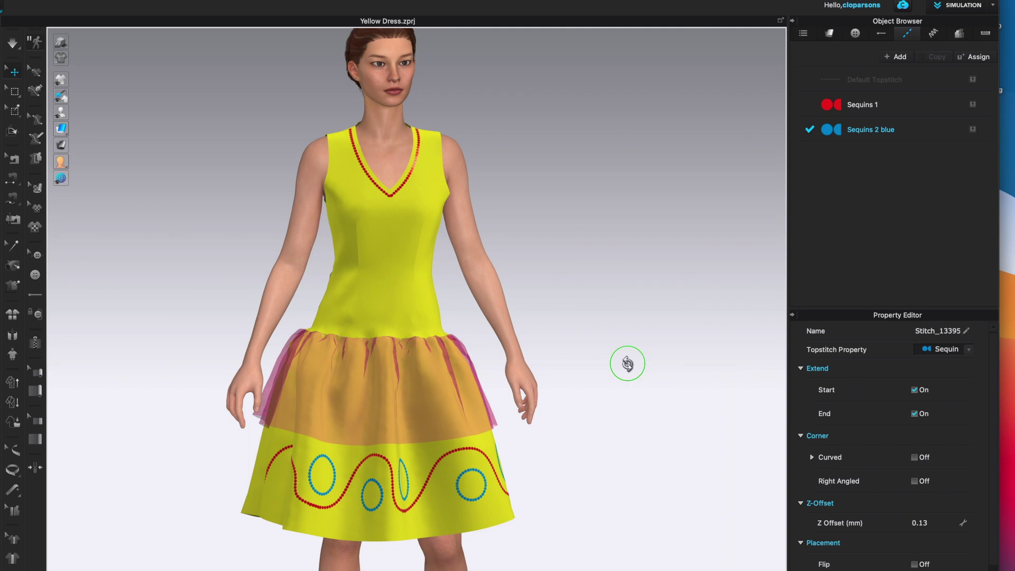
mouse_move(627, 364)
right_mouse_down()
mouse_move(572, 363)
mouse_move(611, 364)
mouse_move(573, 367)
mouse_move(603, 374)
mouse_move(640, 365)
mouse_move(610, 363)
right_mouse_up()
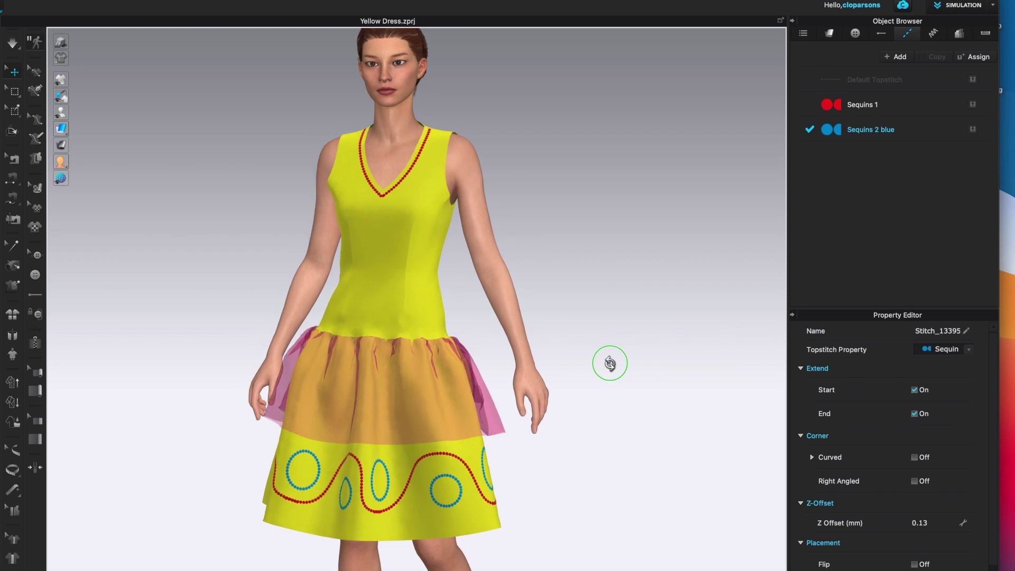